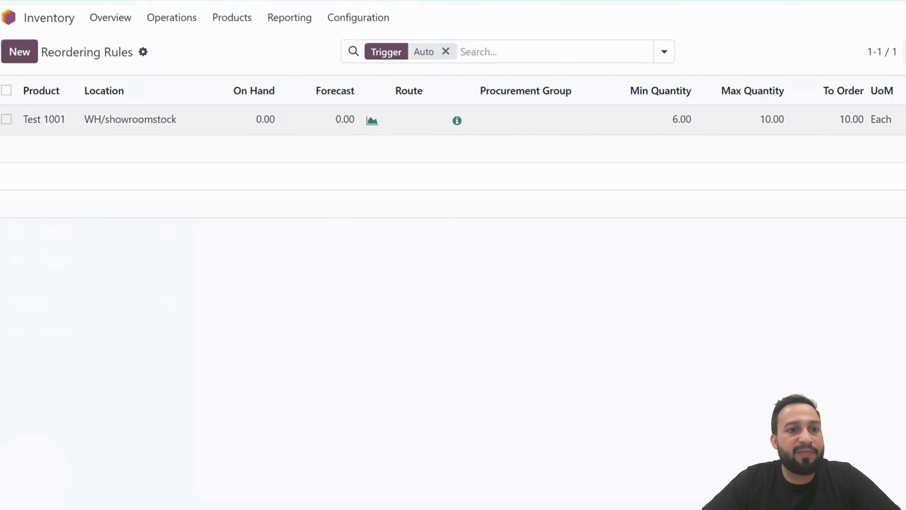
Open the Inventory app from the home menu
left_click(10, 16)
mouse_move(359, 195)
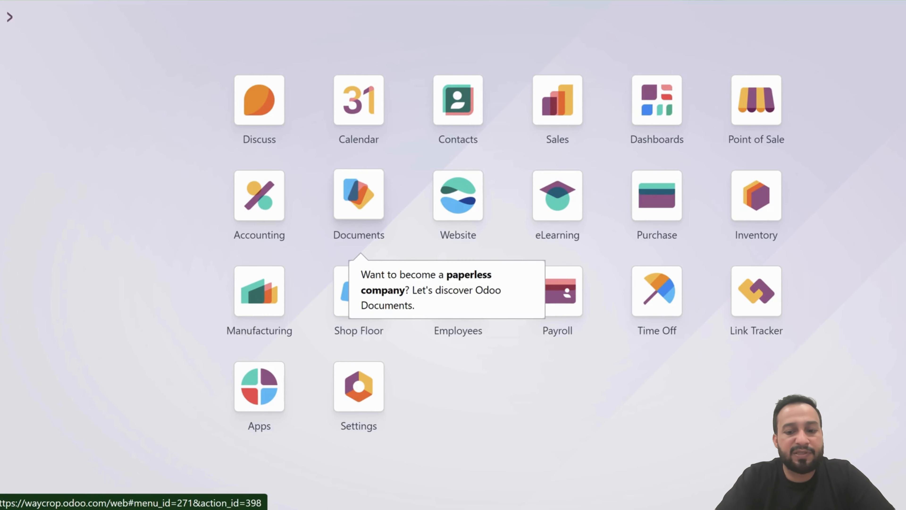
type("inv")
key("Return")
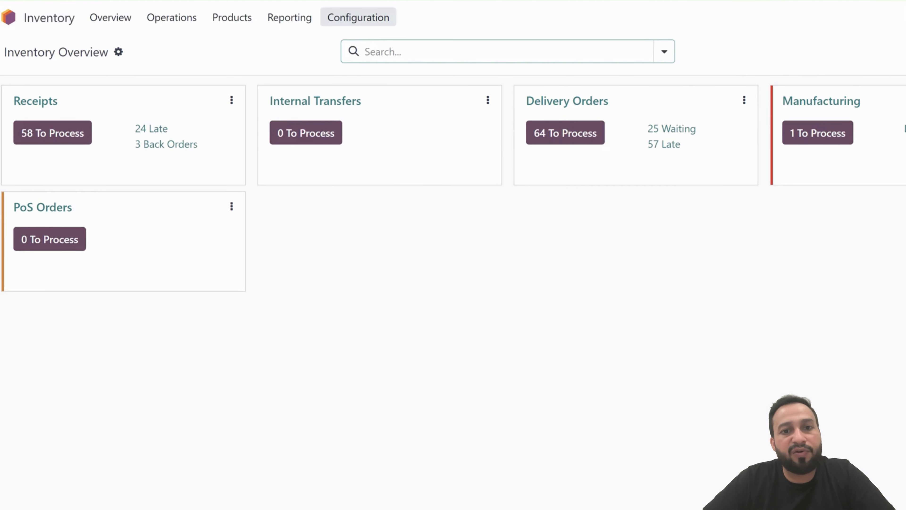
Open the Inventory settings and search them for "rout" to find the Multi-Step Routes option
left_click(359, 17)
left_click(354, 46)
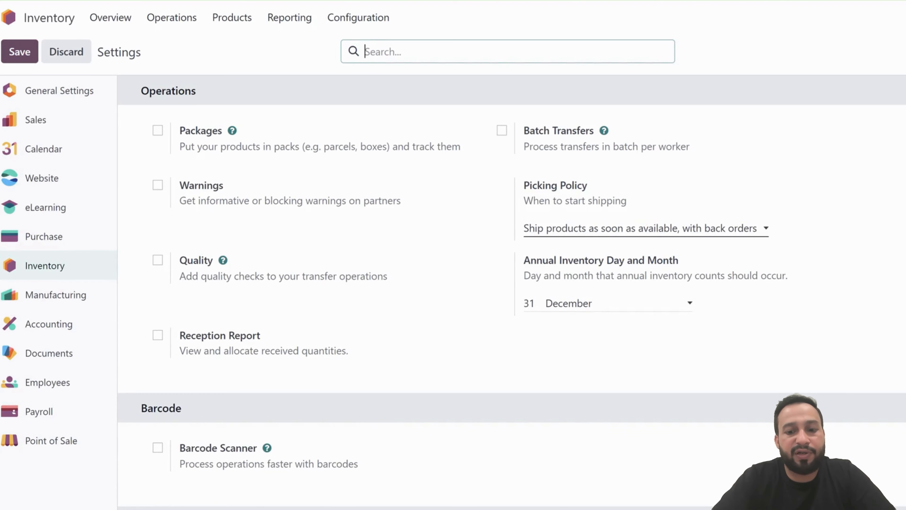
type("rotue")
key("BackSpace")
key("BackSpace")
key("BackSpace")
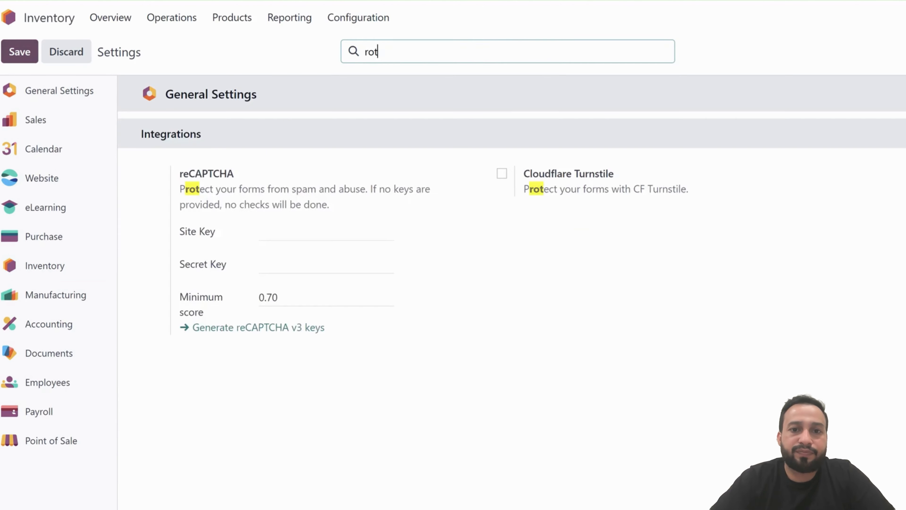
type("ut")
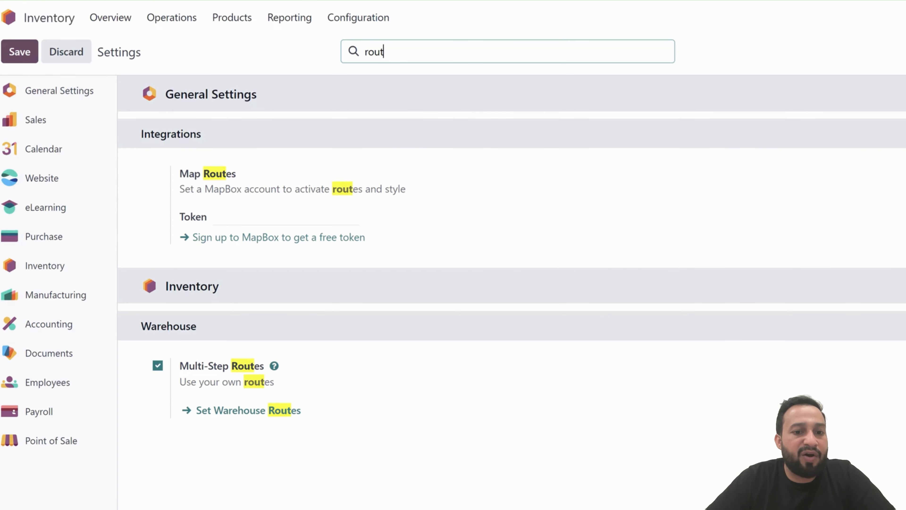
Open the Routes list, start a new route and discard it
left_click(358, 17)
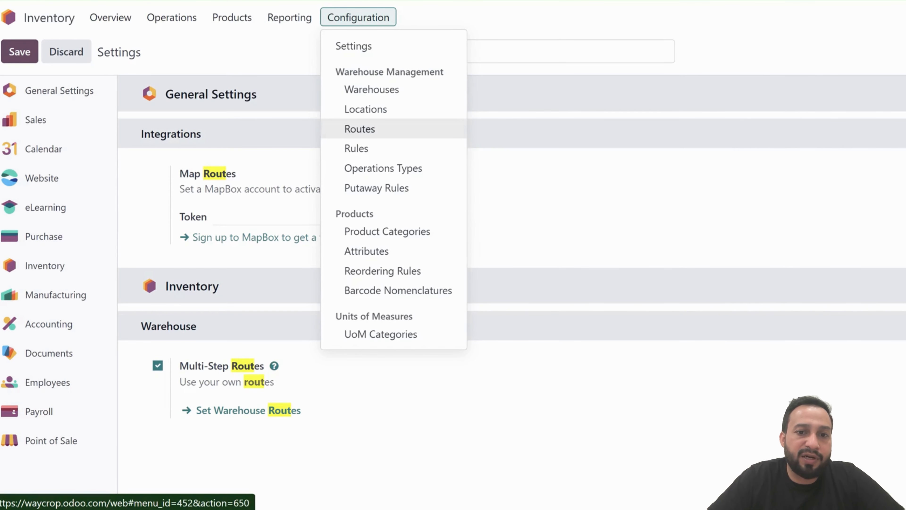
left_click(360, 128)
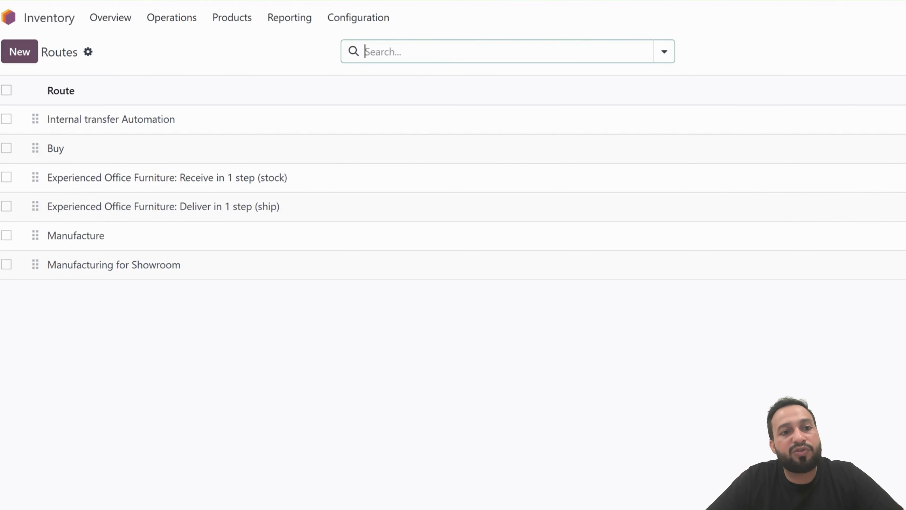
left_click(19, 52)
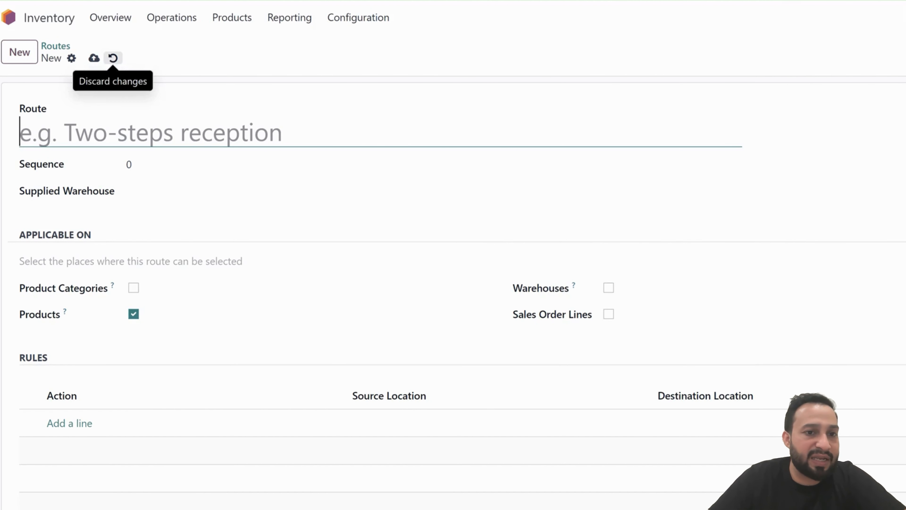
left_click(112, 58)
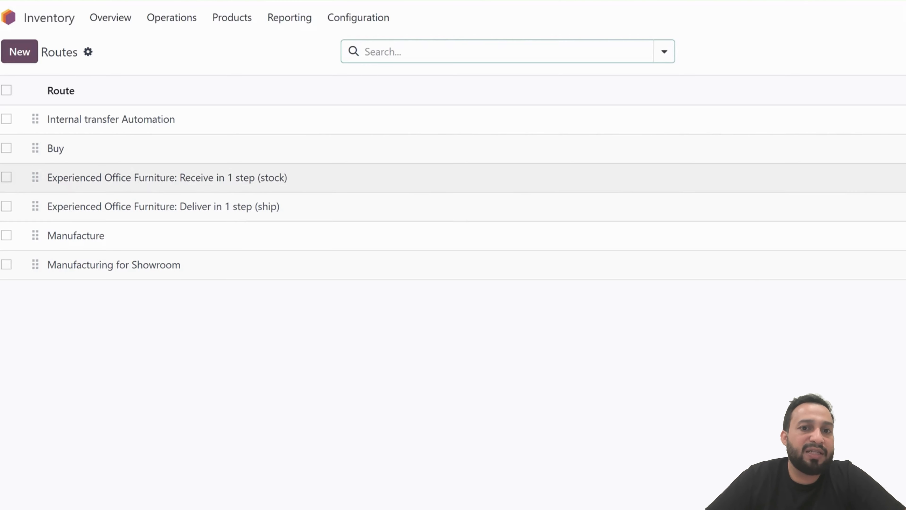
Open the Locations list and inspect the WH/showroomstock and WH/Stock/Showroom locations
left_click(358, 17)
left_click(365, 109)
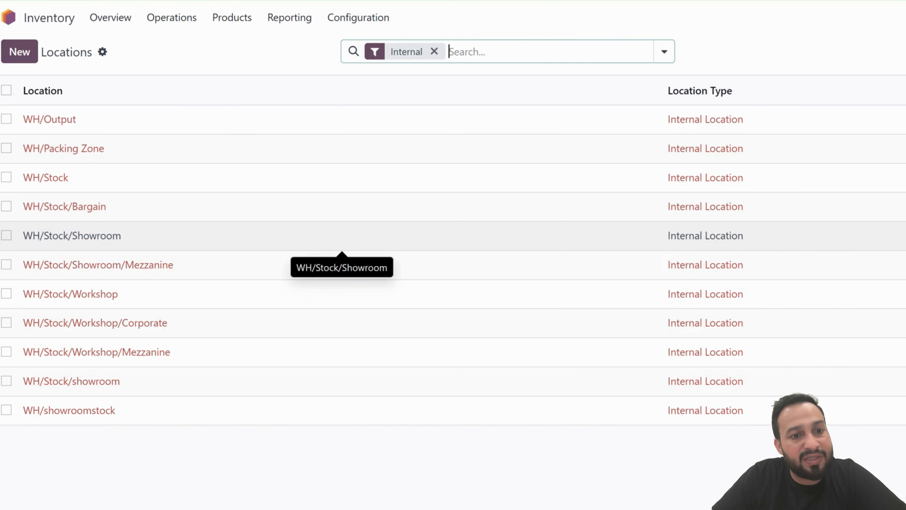
left_click(393, 410)
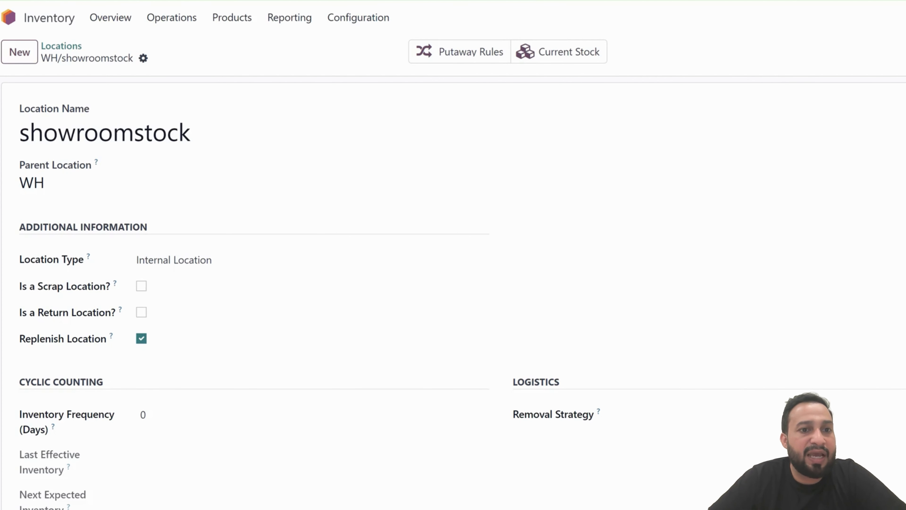
left_click(61, 46)
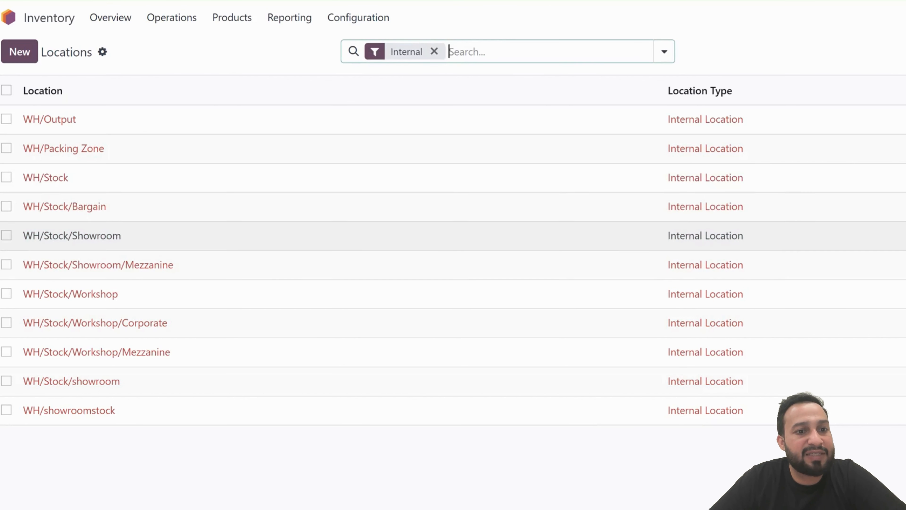
left_click(72, 235)
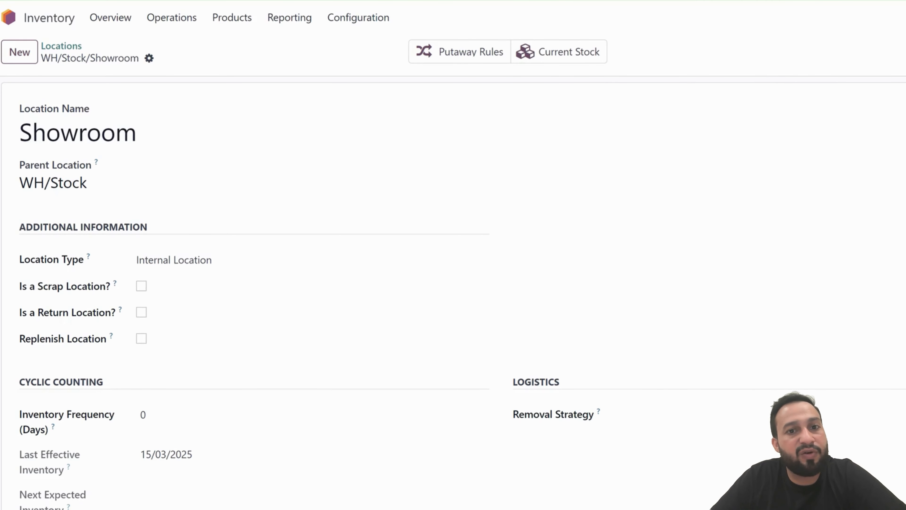
Open the Manufacturing for Showroom route from the Routes list and review its settings and rules
left_click(358, 18)
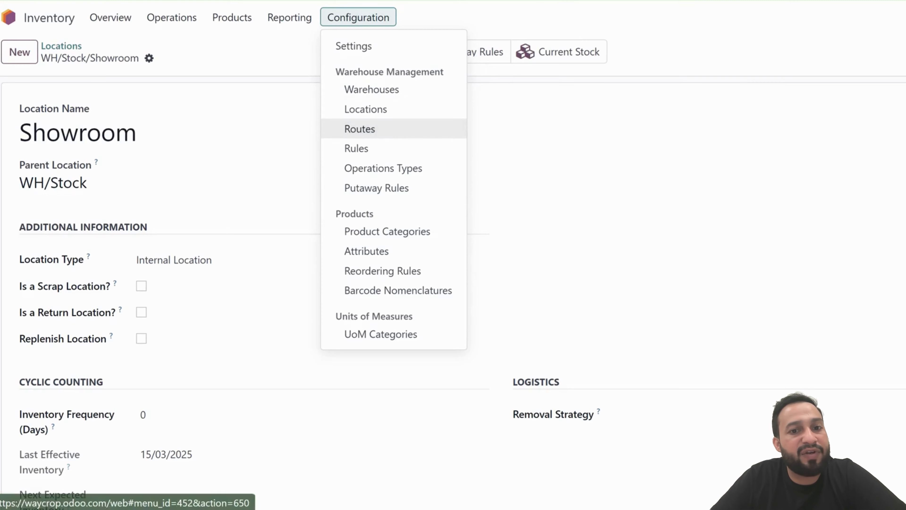
left_click(360, 128)
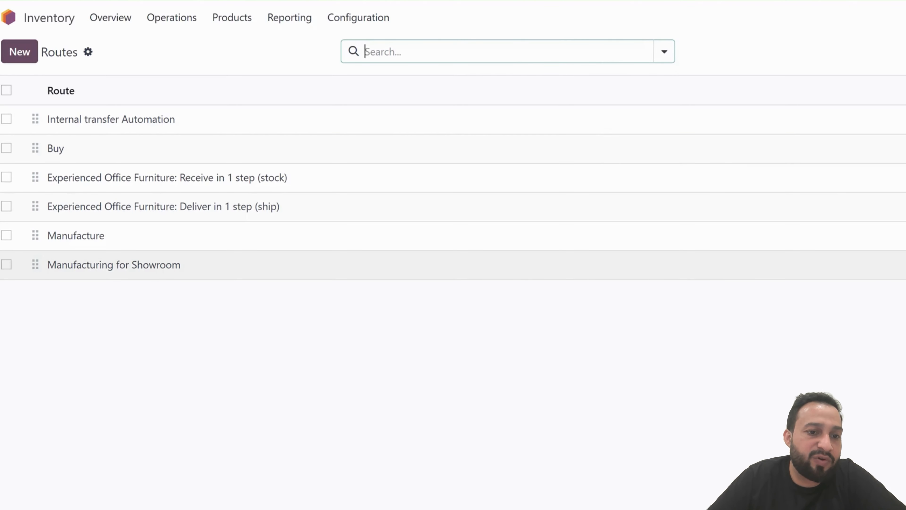
left_click(524, 264)
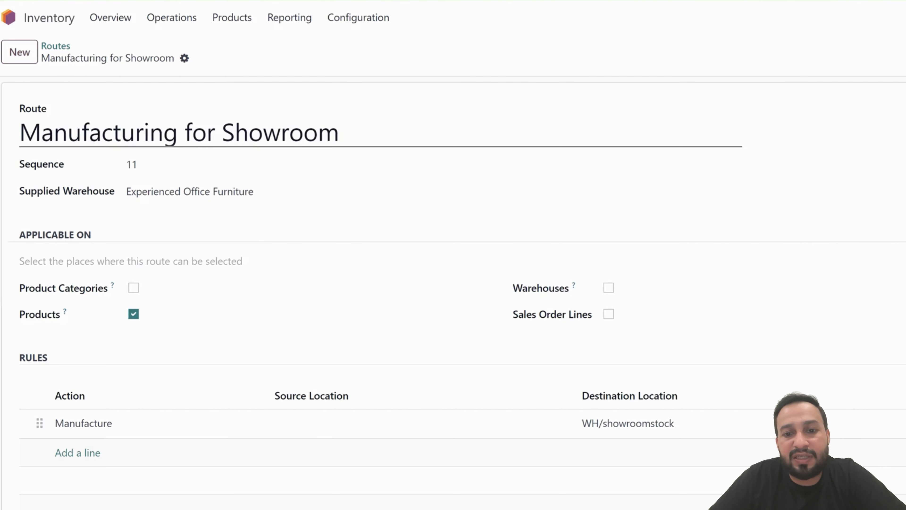
scroll(453, 285, "down", 2)
scroll(453, 285, "up", 2)
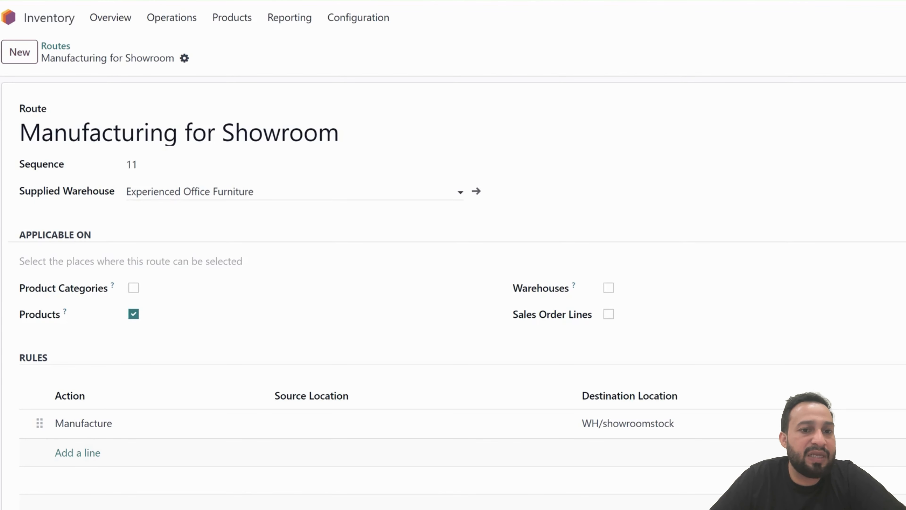
scroll(286, 192, "down", 1)
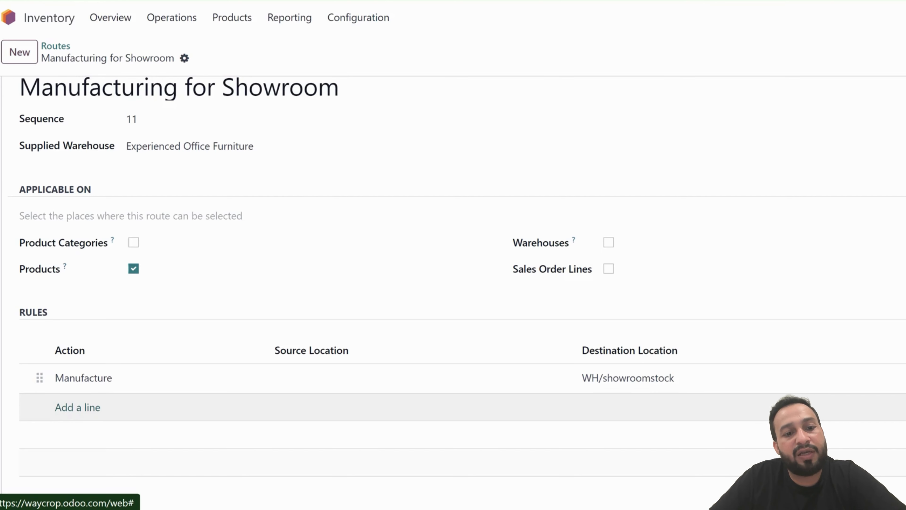
Open the route's Manufacture rule and rename it to Showroom Manufacturing
left_click(160, 377)
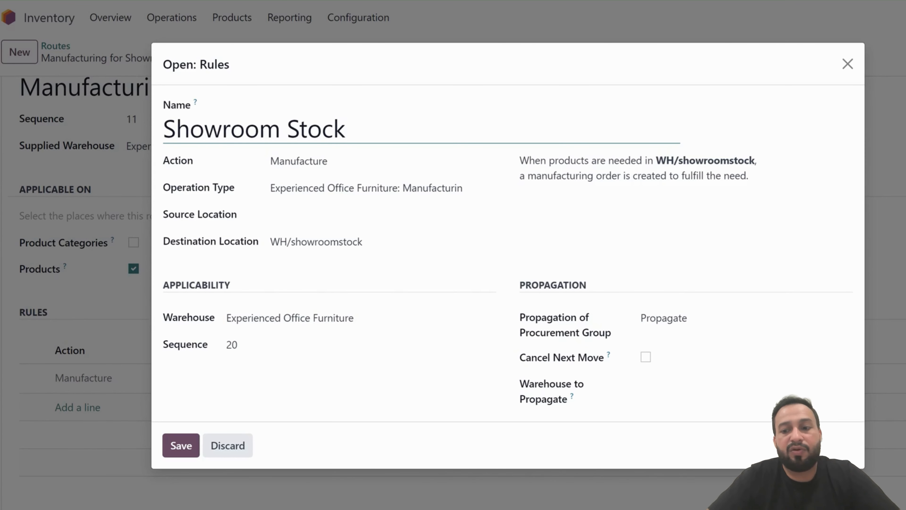
key("BackSpace")
key("BackSpace")
key("BackSpace")
key("BackSpace")
key("BackSpace")
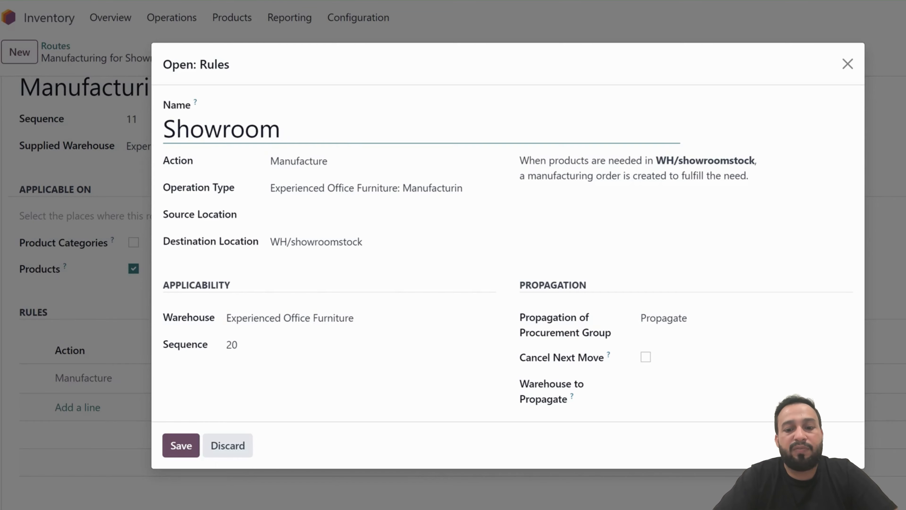
type("Manufacturing")
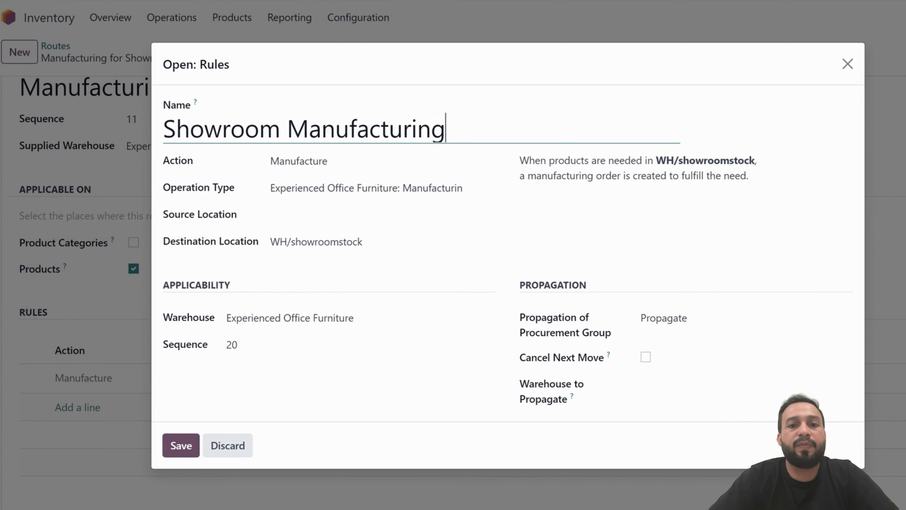
Reselect the rule's Manufacture action and manufacturing operation type, clear its source location, then discard the rule changes
left_click(356, 161)
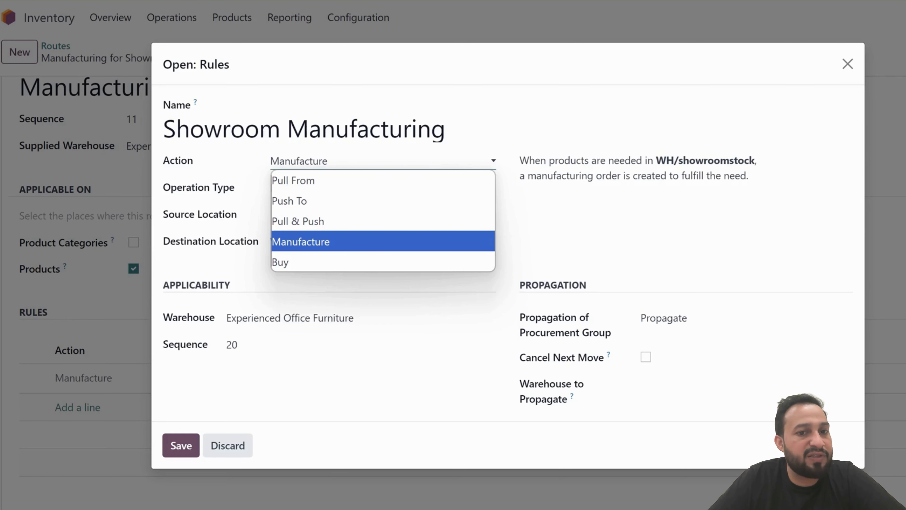
left_click(321, 242)
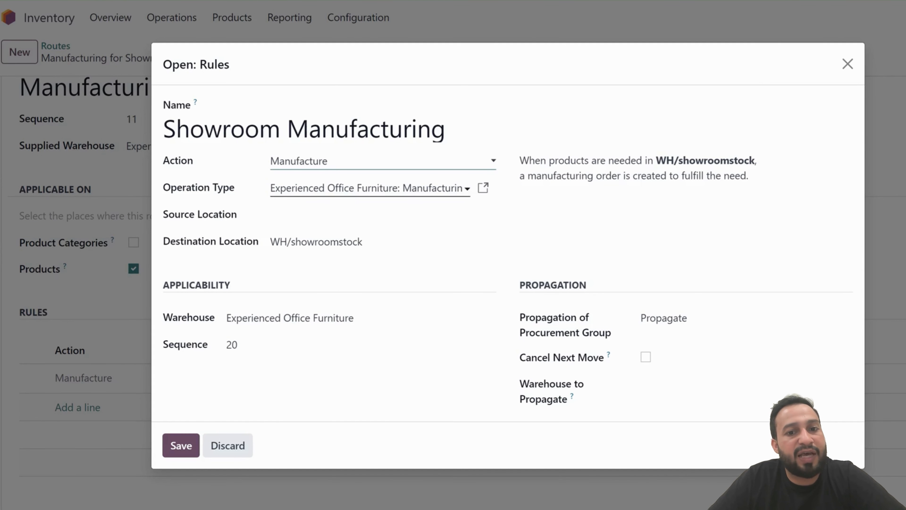
left_click(369, 188)
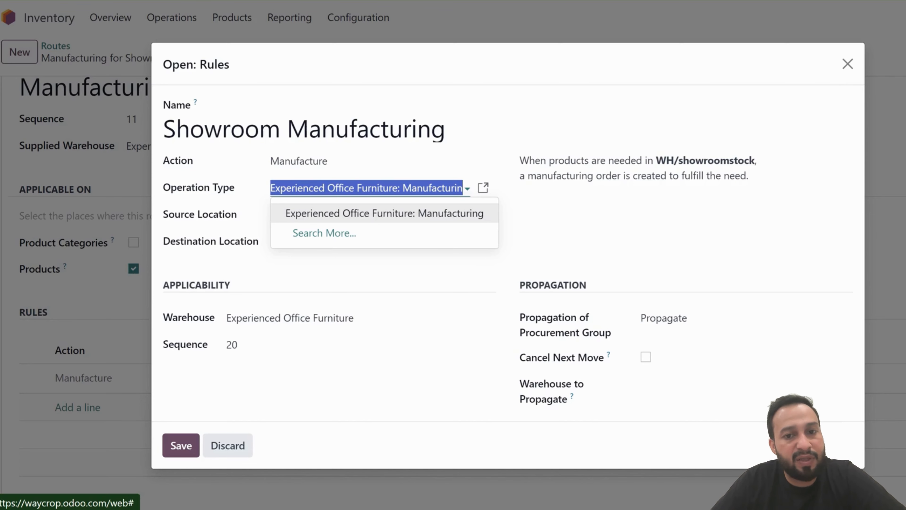
left_click(385, 213)
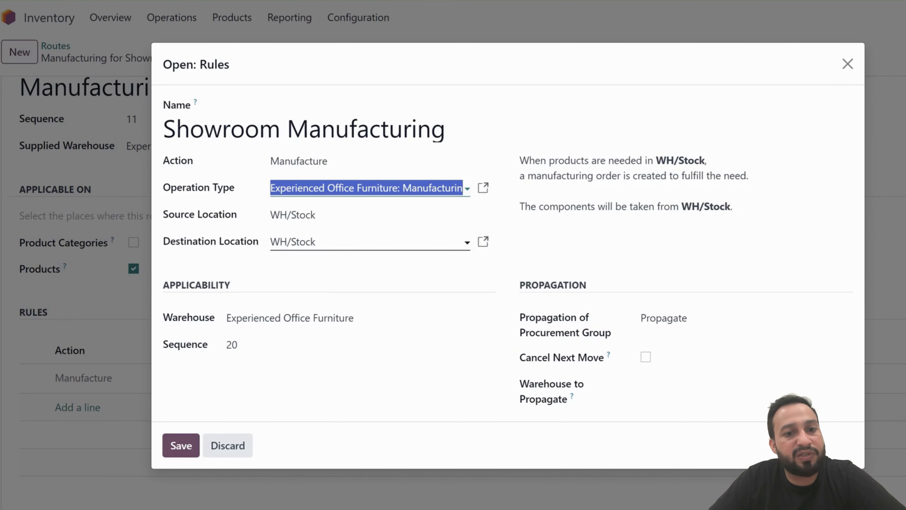
left_click(357, 215)
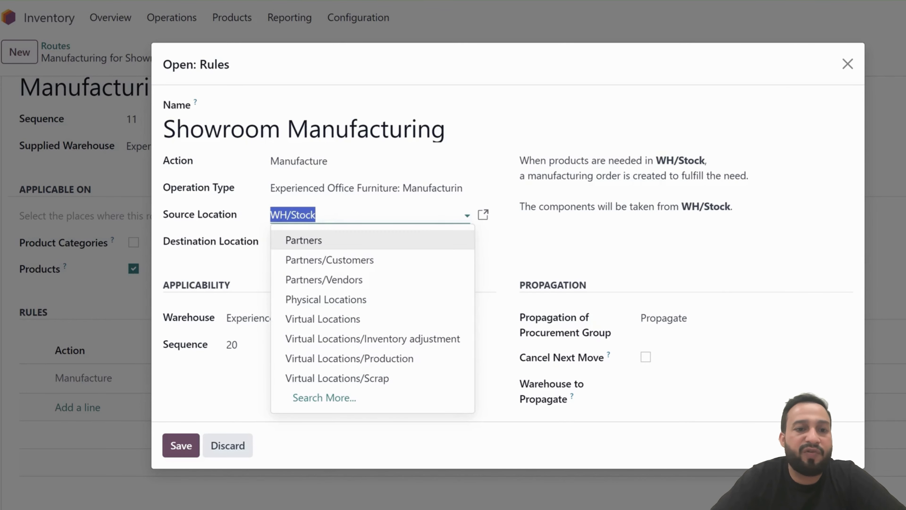
key("BackSpace")
key("Escape")
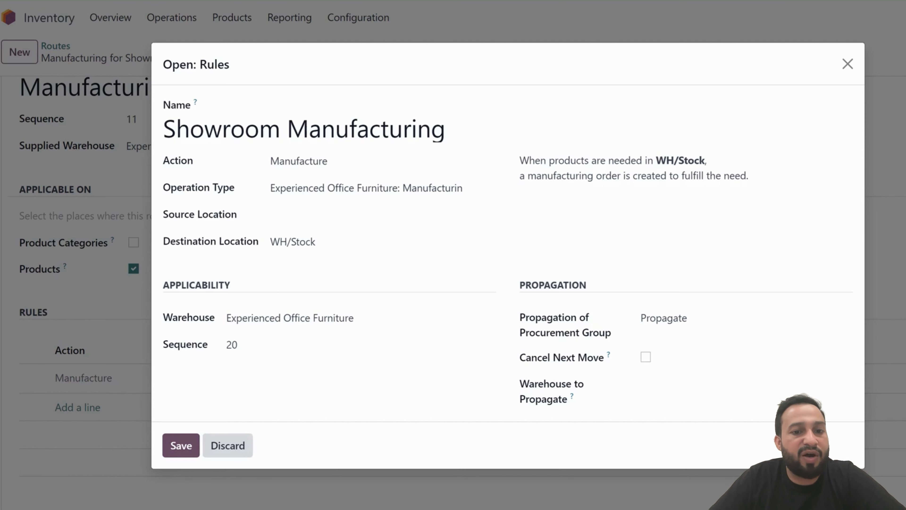
left_click(228, 445)
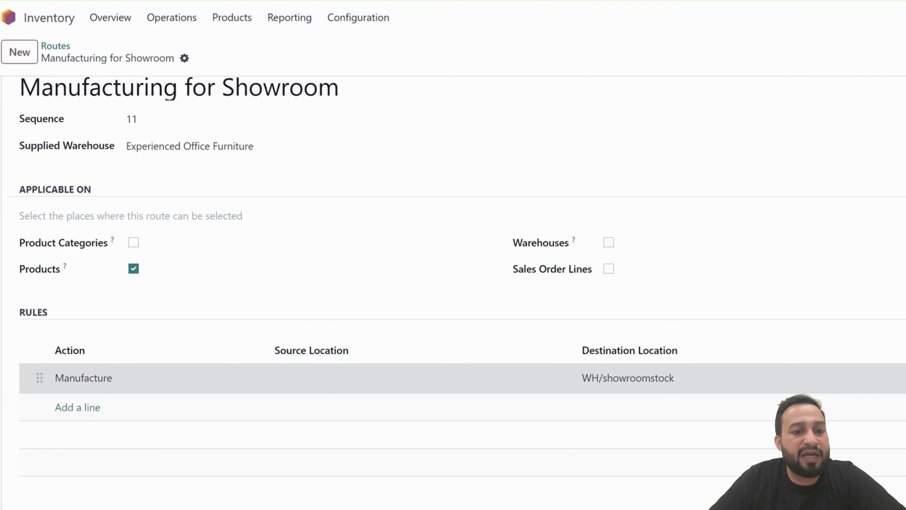
Open the Manufacture rule again and save it
left_click(246, 377)
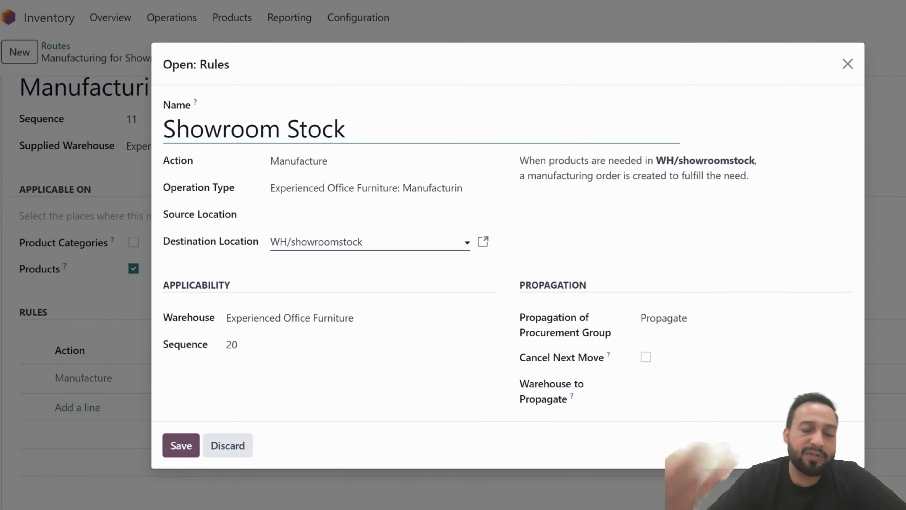
left_click(181, 445)
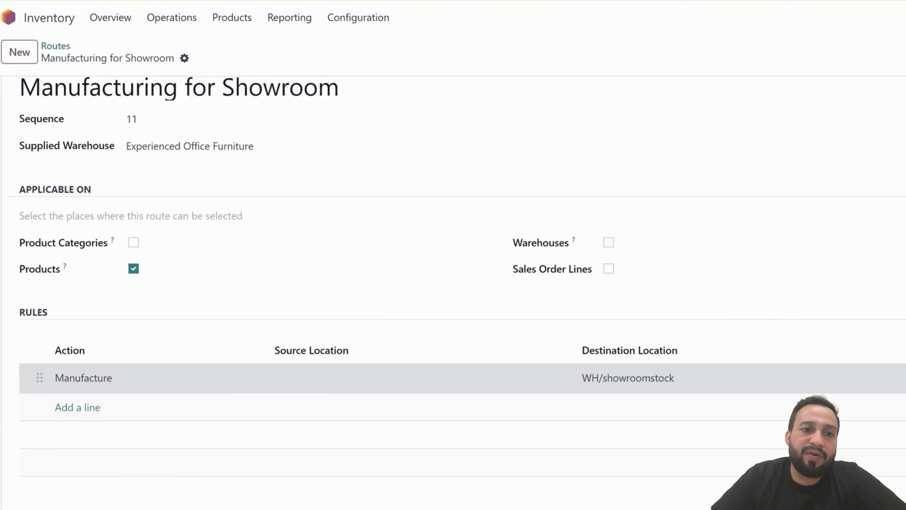
Return to the Routes list and open the Internal transfer Automation route to review its Pull & Push rule
scroll(228, 385, "up", 2)
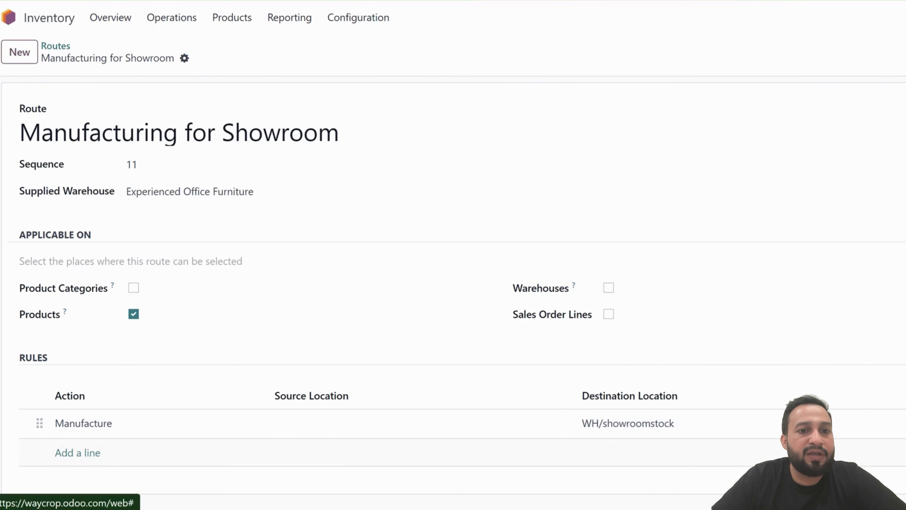
left_click(56, 46)
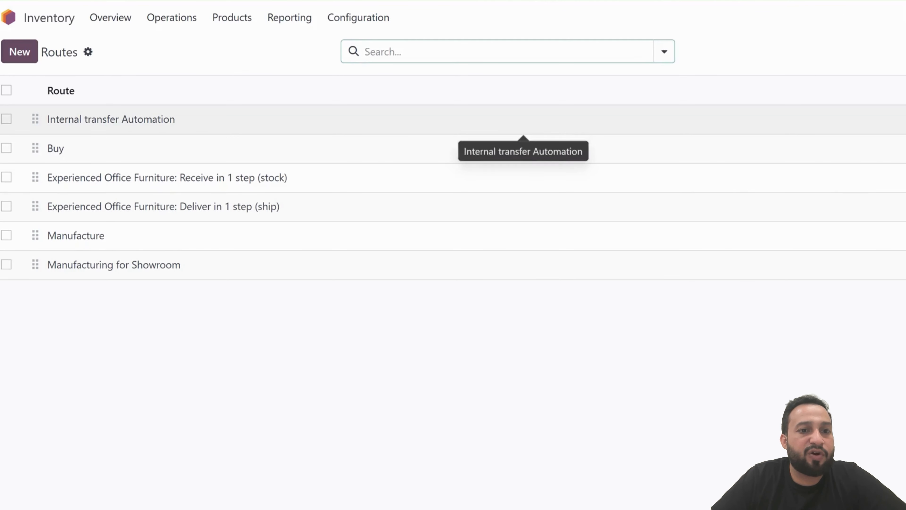
left_click(522, 121)
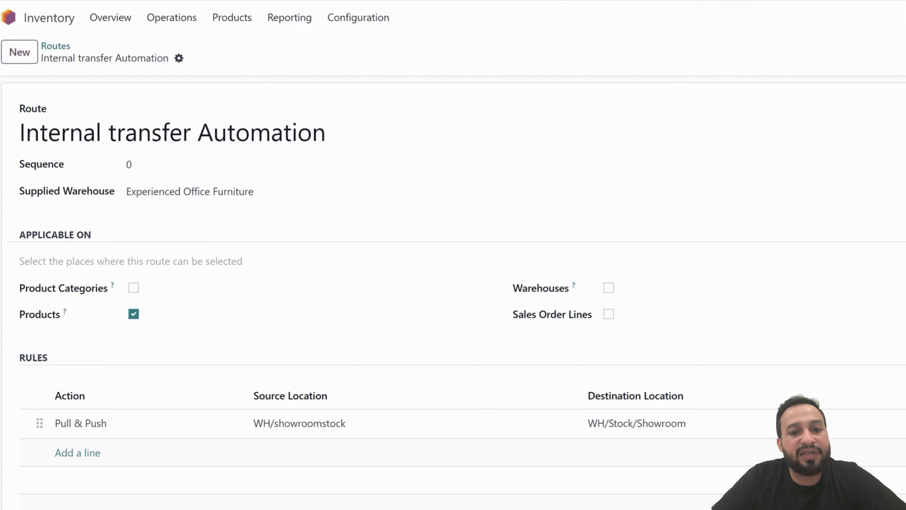
scroll(455, 288, "down", 1)
scroll(455, 288, "down", 1)
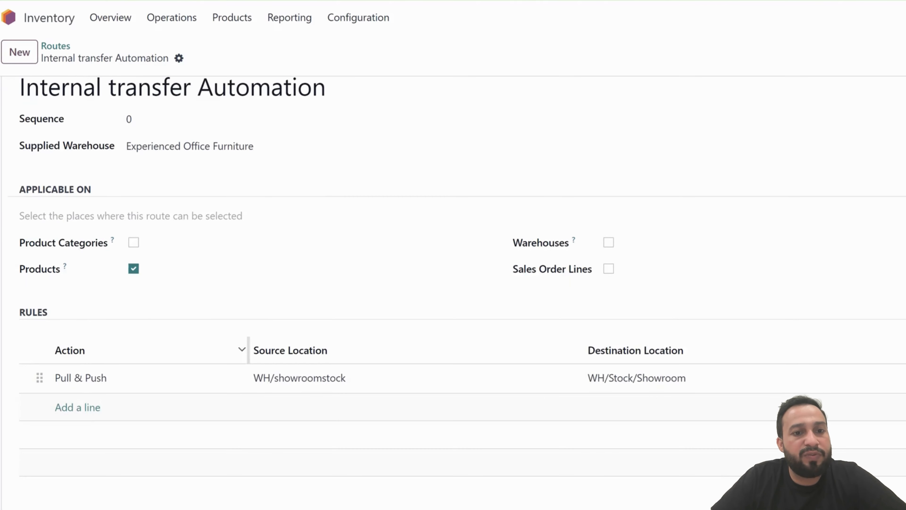
scroll(454, 288, "up", 2)
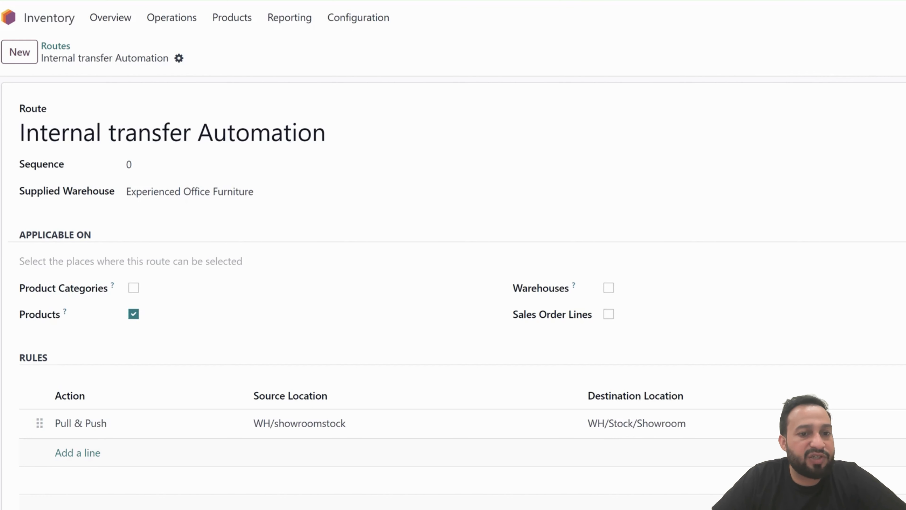
Open the route's Pull & Push rule, reselect the Internal Transfers operation type and set the source location to WH/showroomstock
scroll(464, 146, "down", 1)
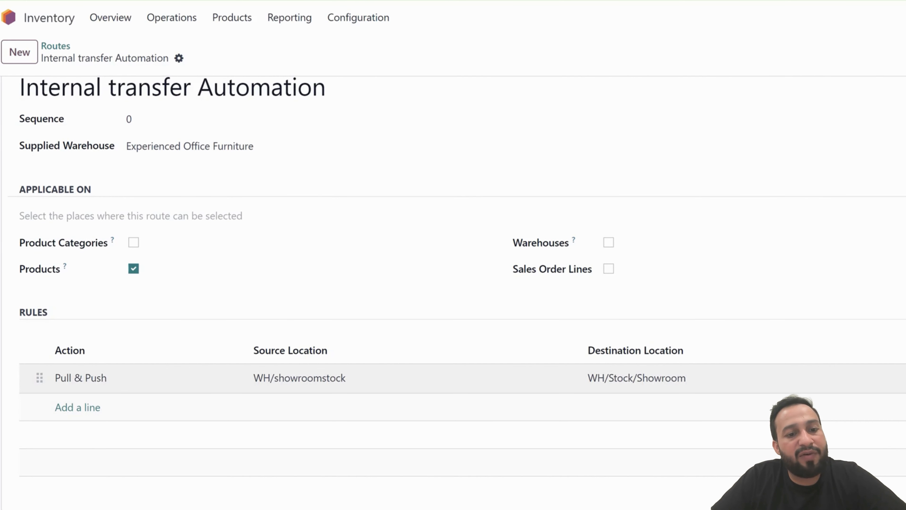
left_click(81, 377)
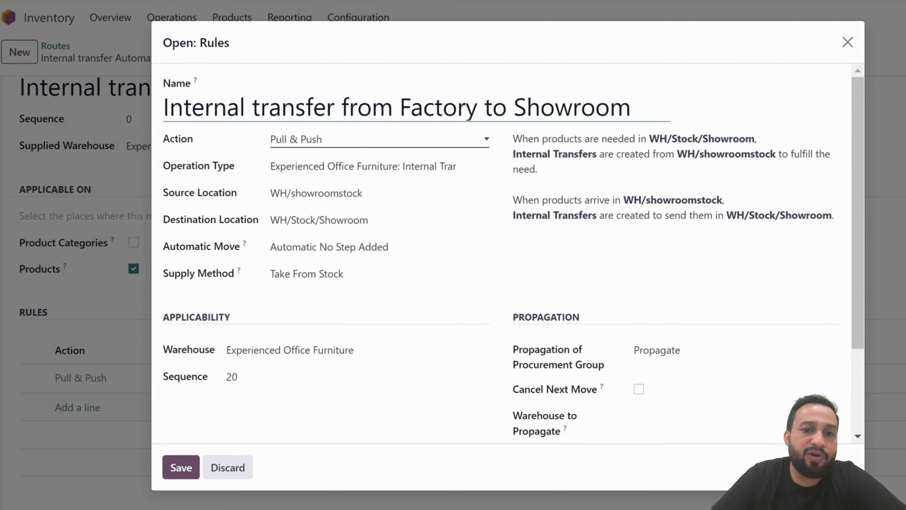
left_click(363, 166)
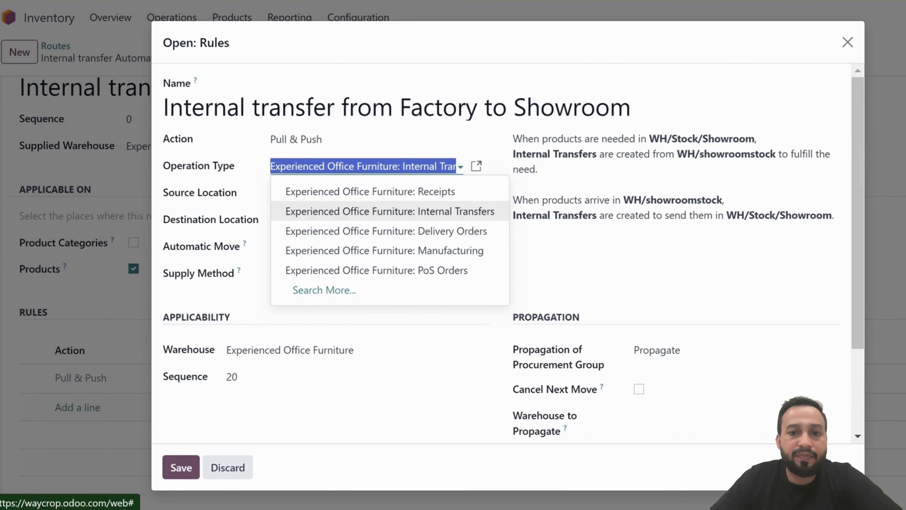
left_click(390, 211)
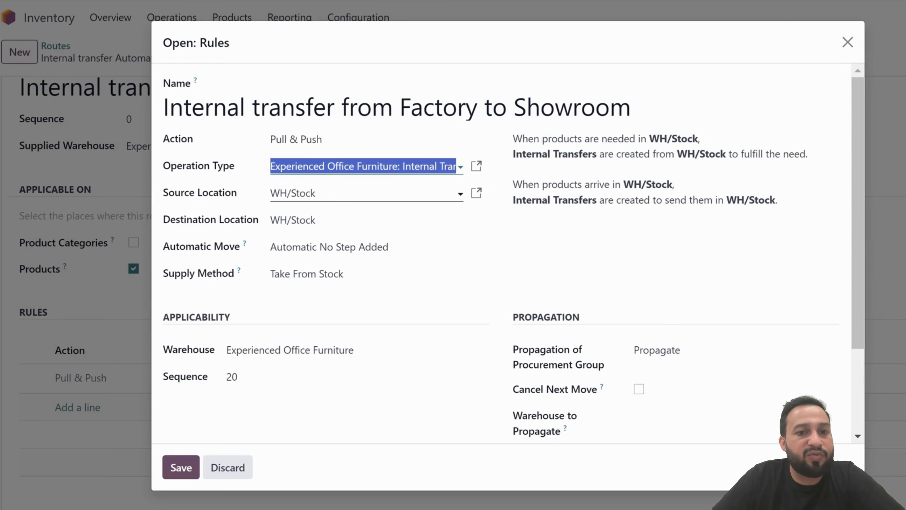
key("Tab")
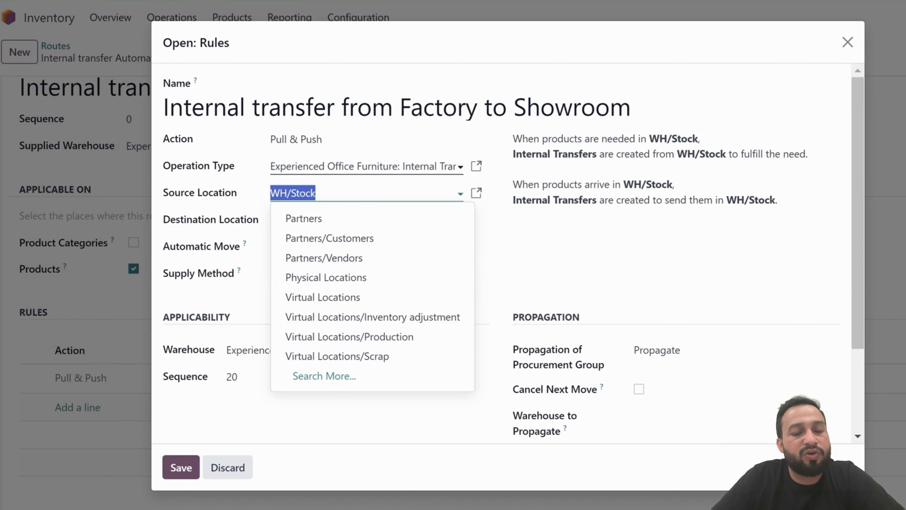
left_click(316, 193)
key("BackSpace")
key("BackSpace")
key("BackSpace")
key("BackSpace")
key("BackSpace")
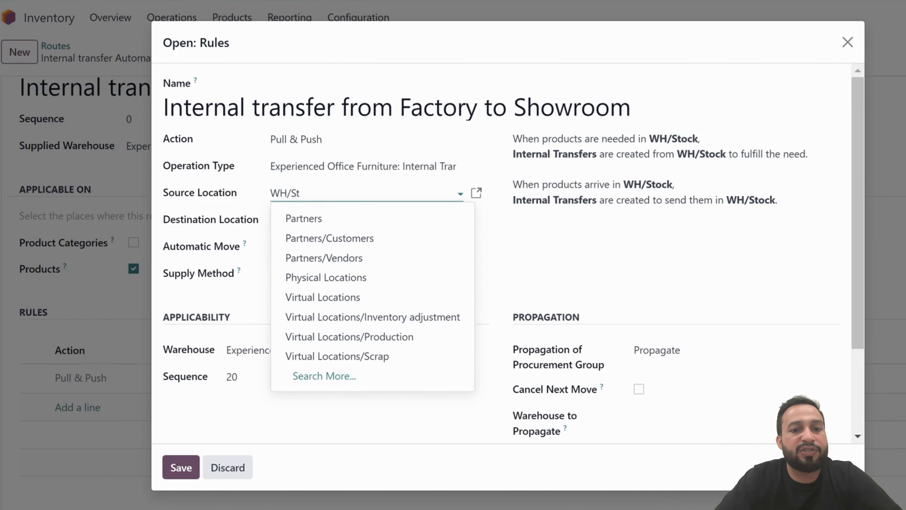
type("Show")
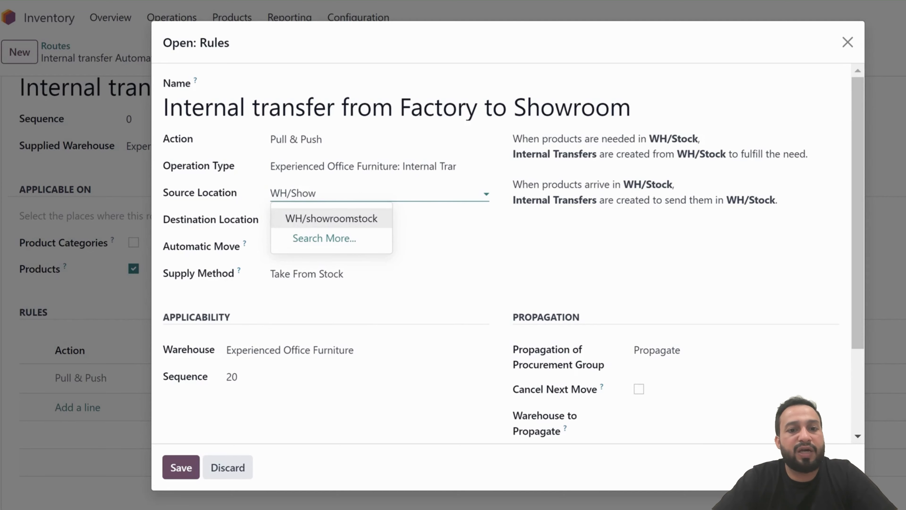
left_click(331, 219)
Set the rule's destination location to WH/Stock/Showroom
left_click(317, 220)
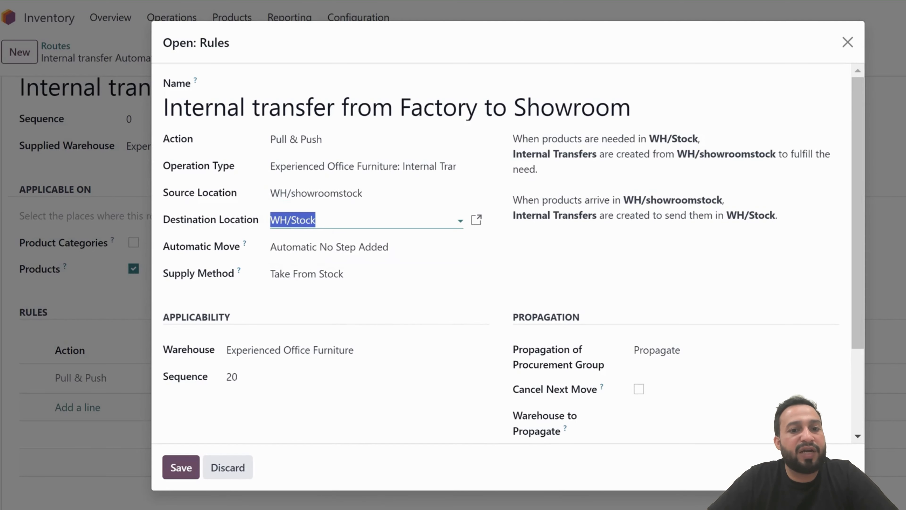
left_click(316, 220)
key("BackSpace")
key("BackSpace")
key("BackSpace")
key("BackSpace")
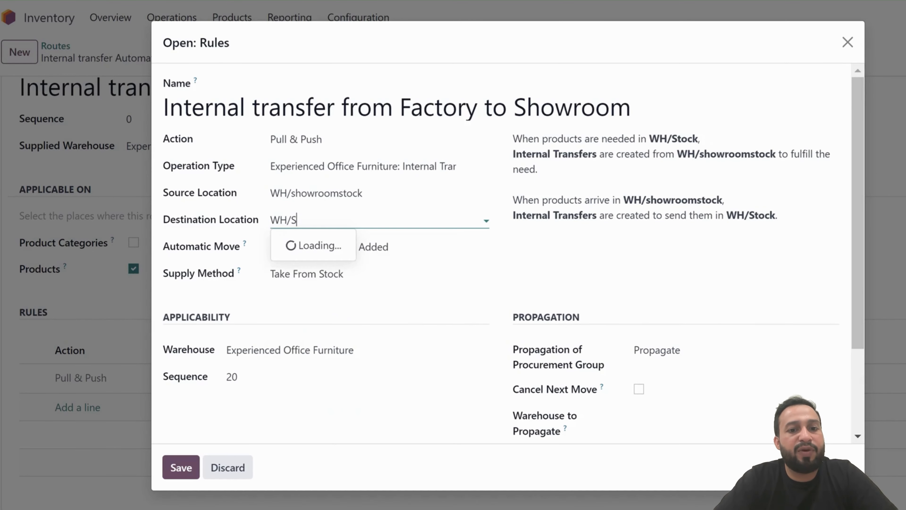
type("tock/s")
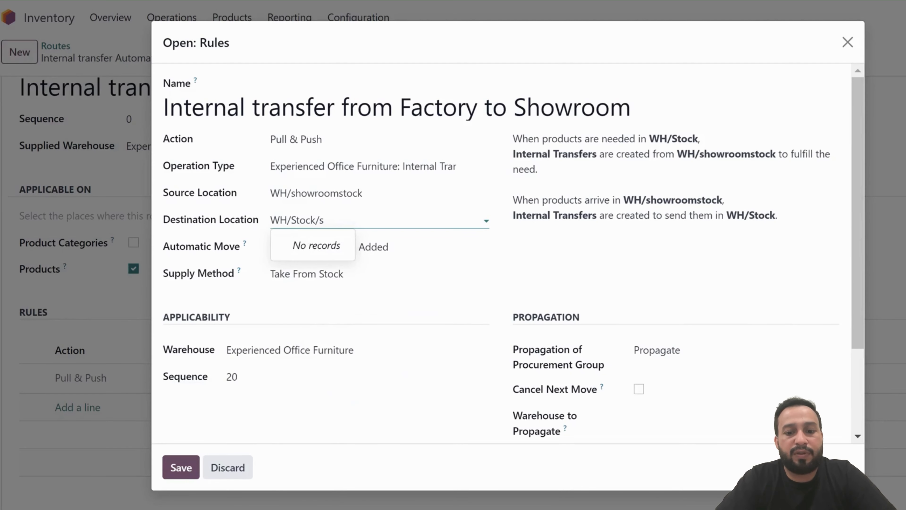
type("ho")
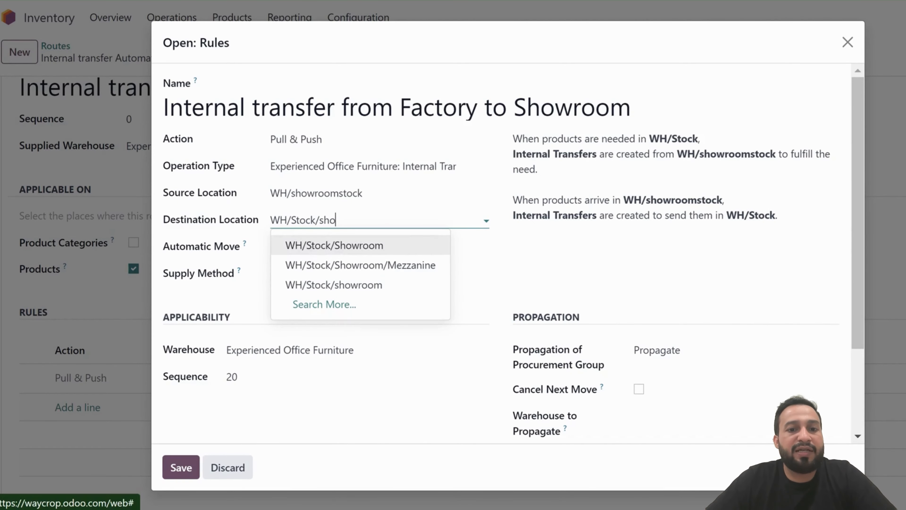
left_click(334, 245)
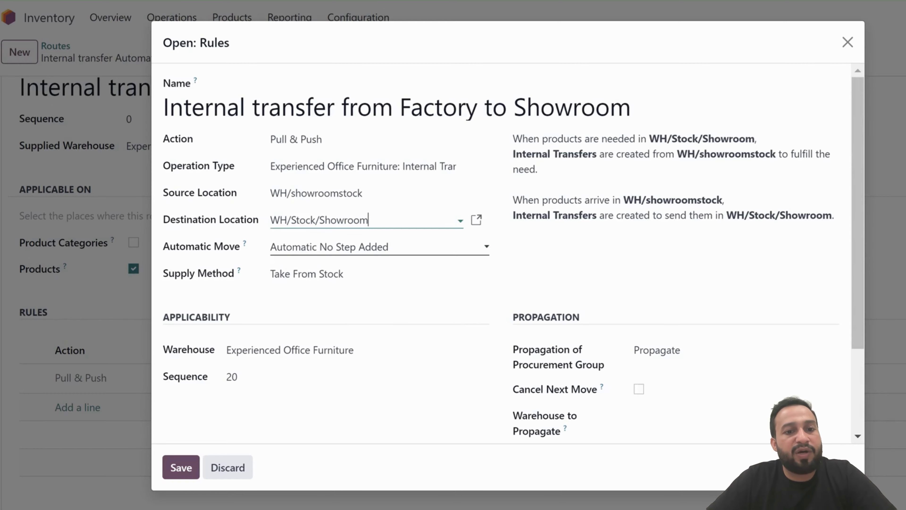
Keep automatic move as Automatic No Step Added and supply method as Take From Stock, then save the rule and the route
left_click(335, 246)
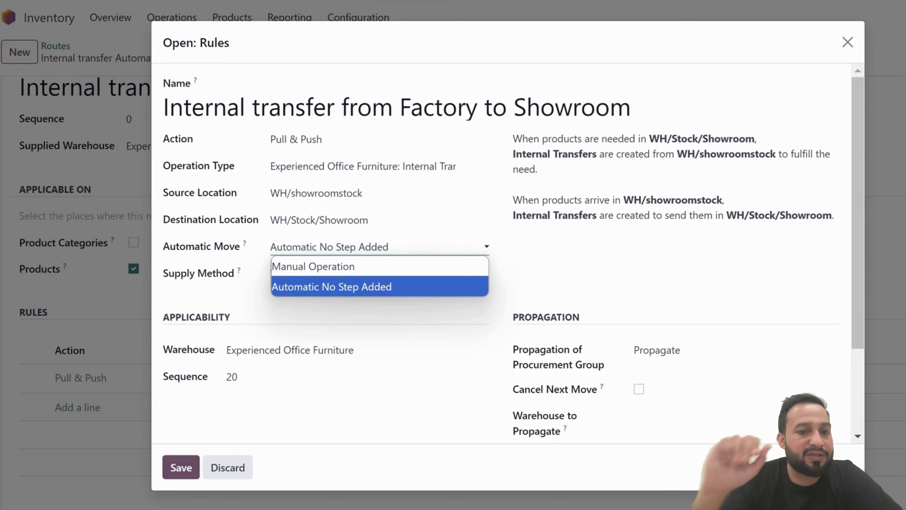
left_click(370, 349)
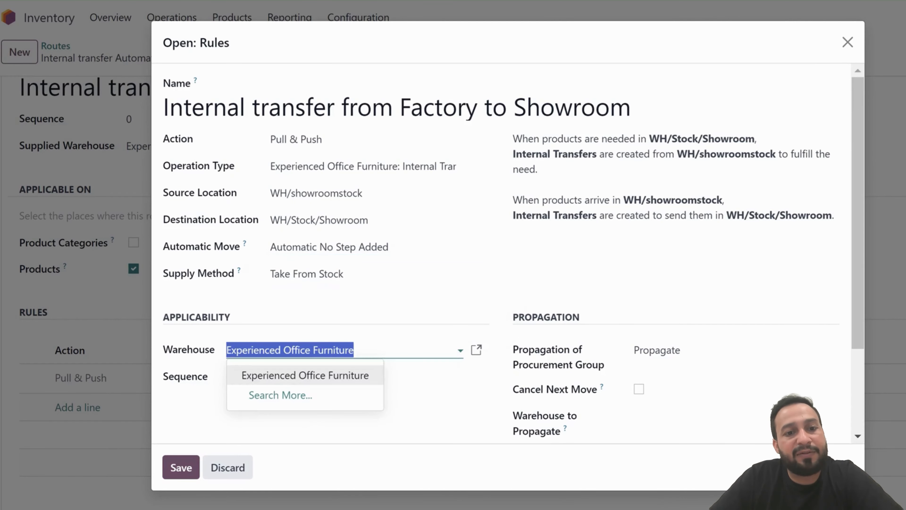
left_click(570, 271)
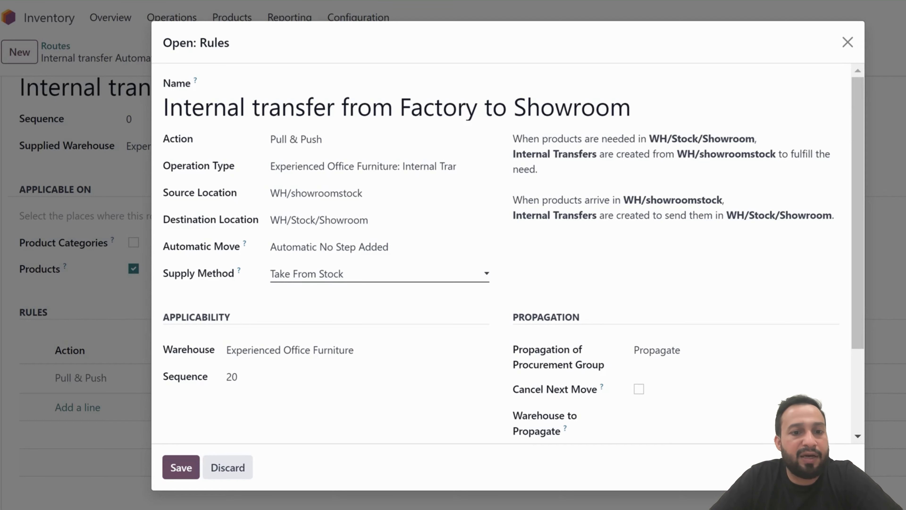
left_click(380, 274)
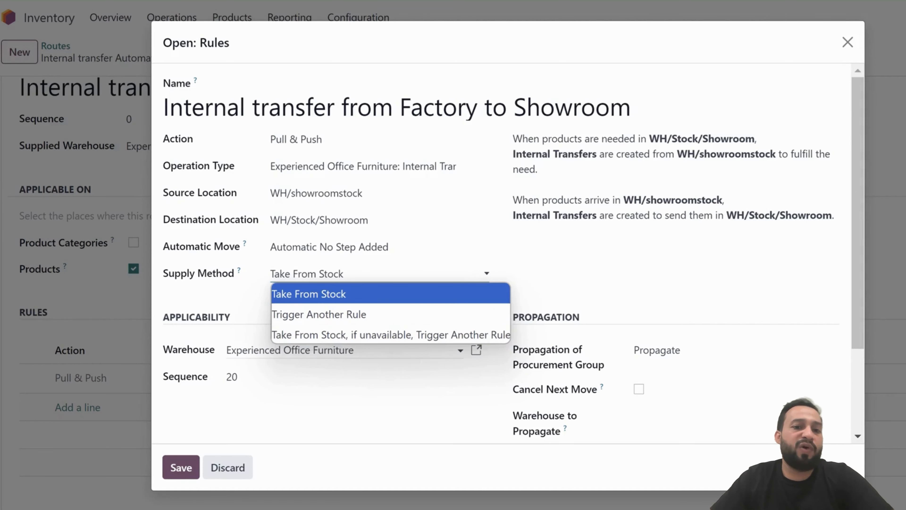
key("Return")
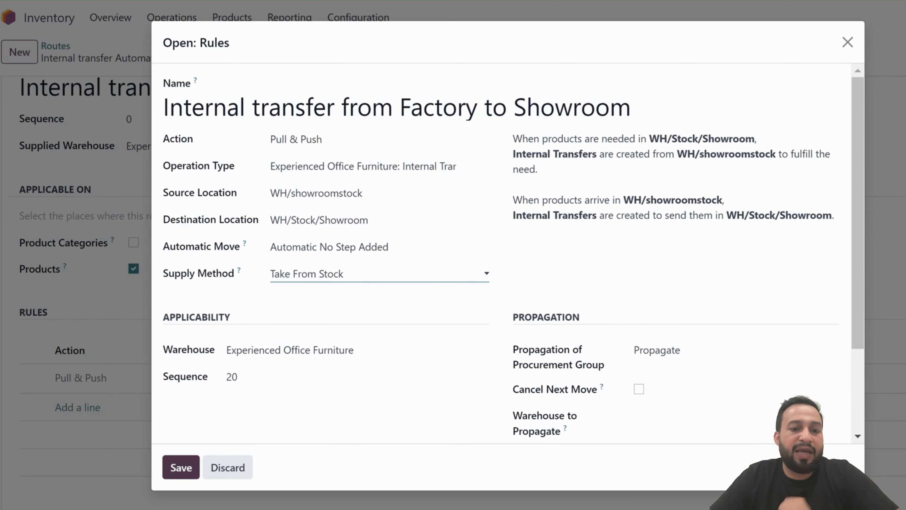
left_click(181, 467)
scroll(249, 411, "up", 2)
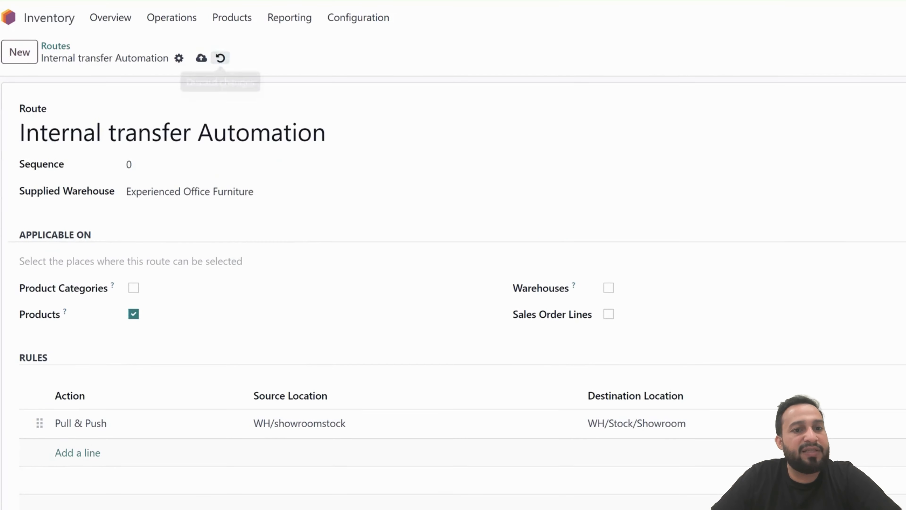
left_click(201, 58)
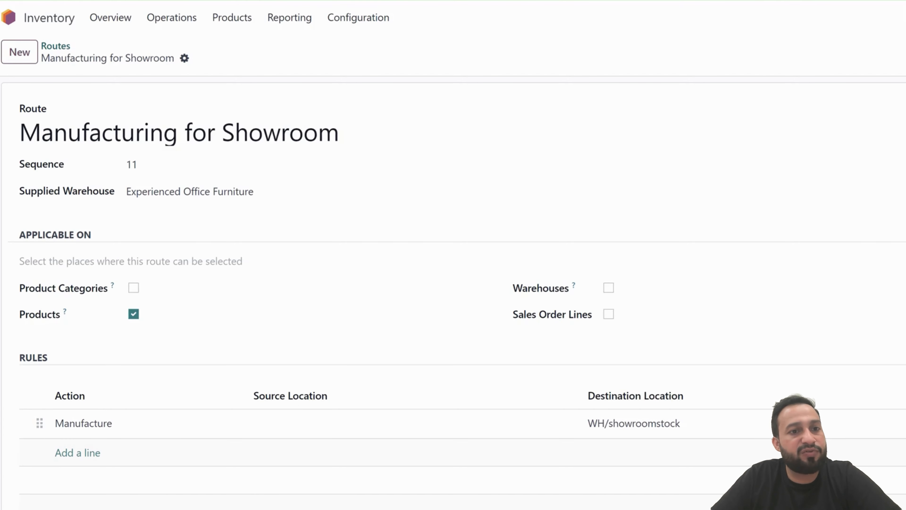
Search the products for test, open Test 1001 and review the routes on its Inventory tab
left_click(55, 46)
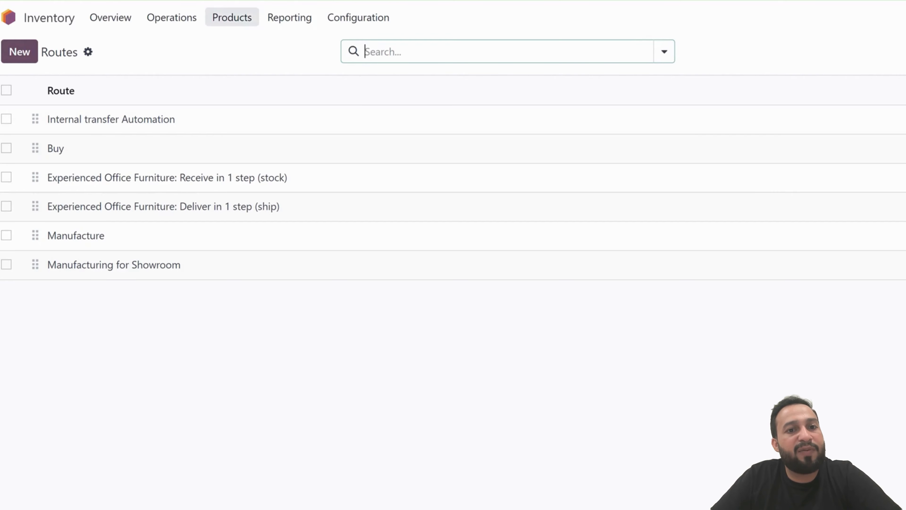
left_click(232, 17)
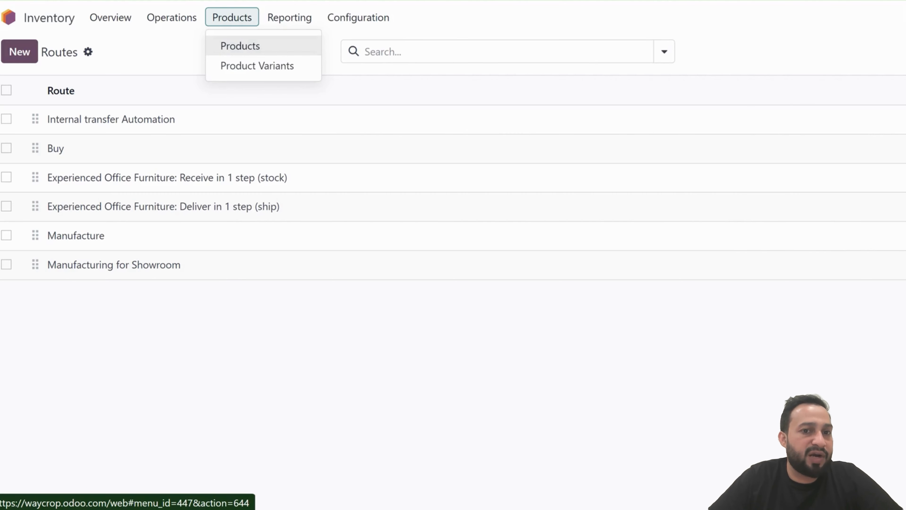
left_click(240, 45)
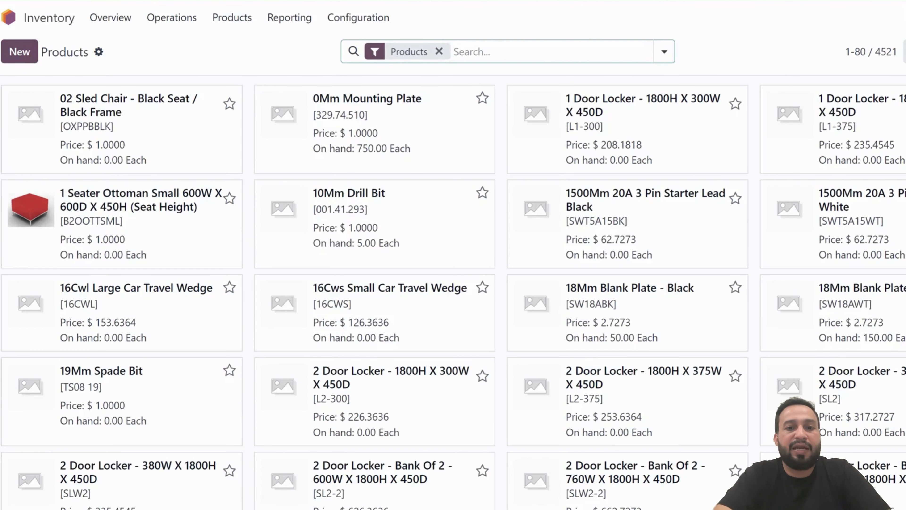
type("tes")
key("Return")
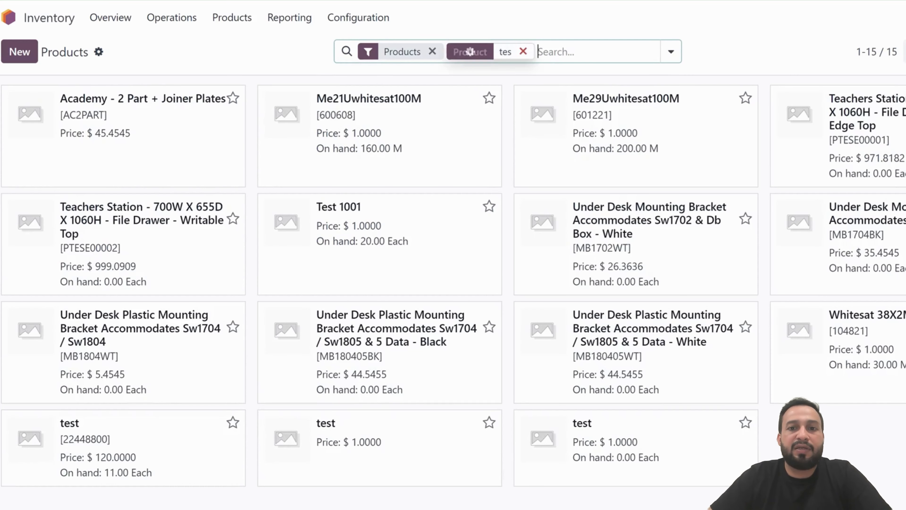
key("BackSpace")
type("test")
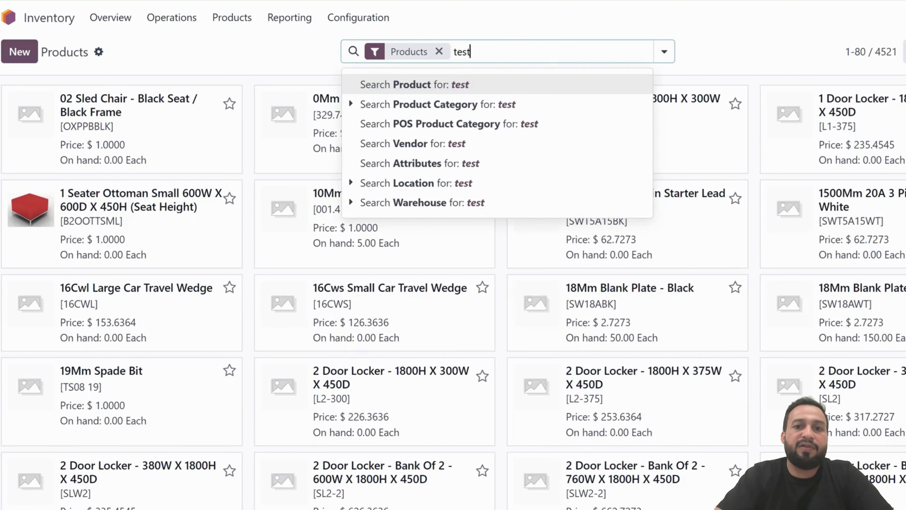
key("Return")
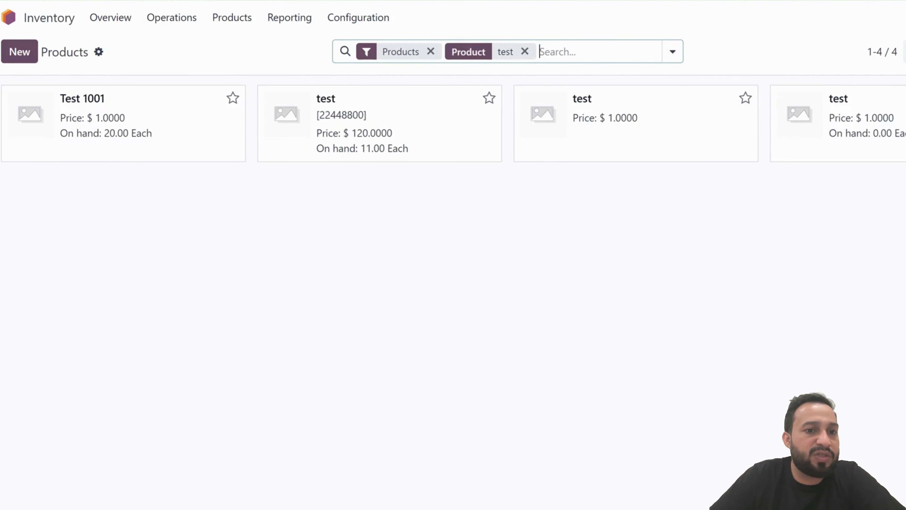
key("Down")
key("Return")
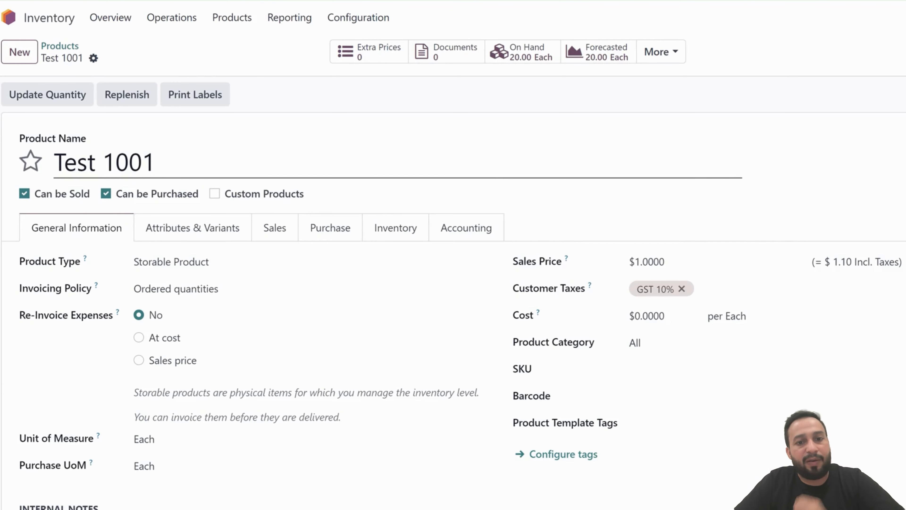
scroll(453, 286, "down", 4)
scroll(453, 286, "up", 4)
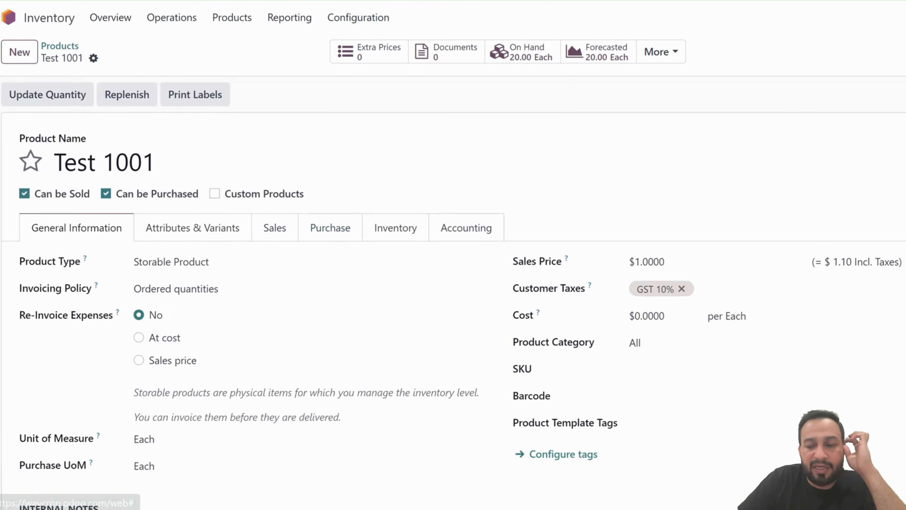
left_click(395, 228)
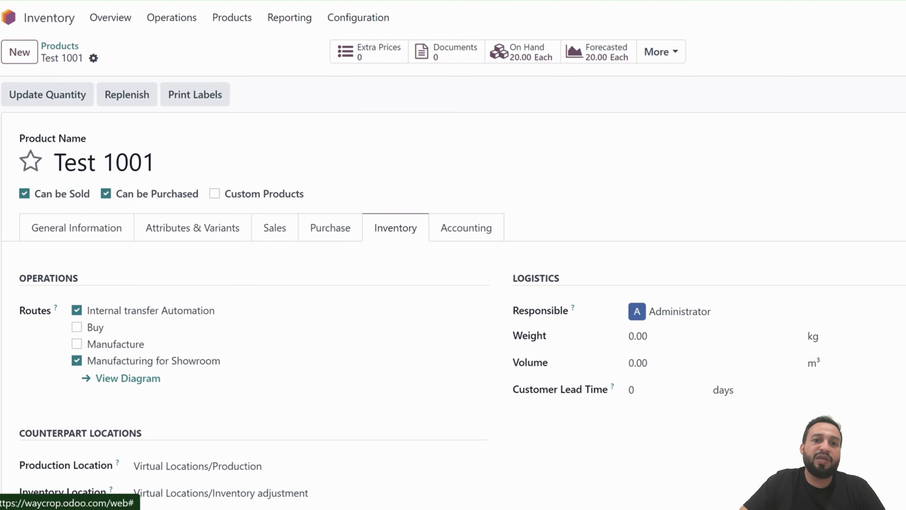
Open the reordering rules and trigger the Test 1001 rule for WH/showroomstock to create a manufacturing order
left_click(358, 17)
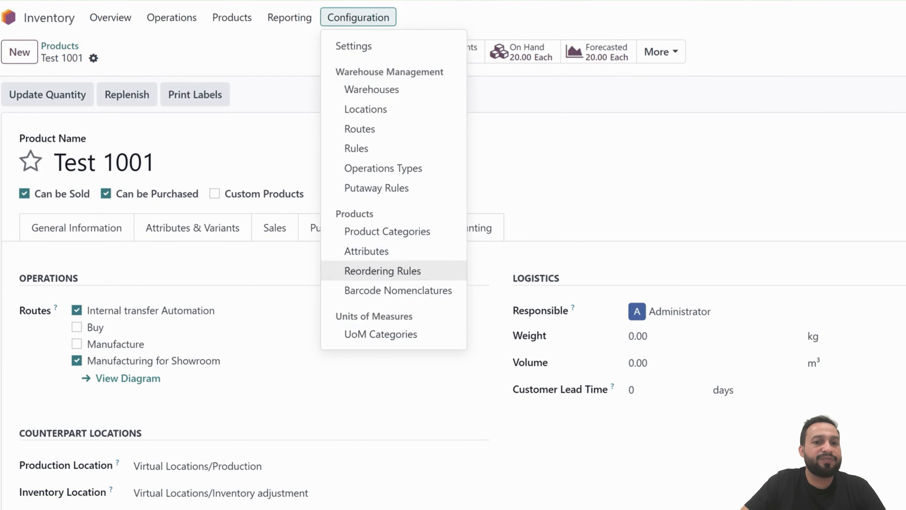
left_click(382, 271)
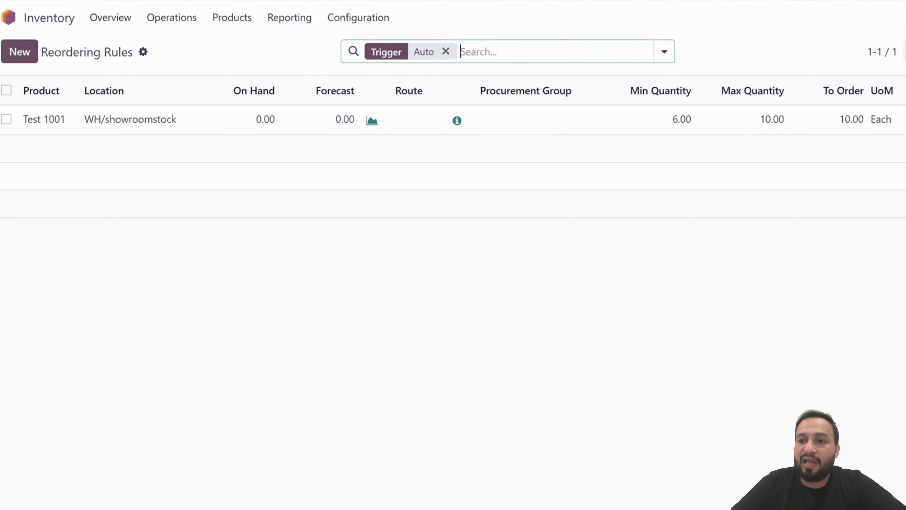
left_click(904, 119)
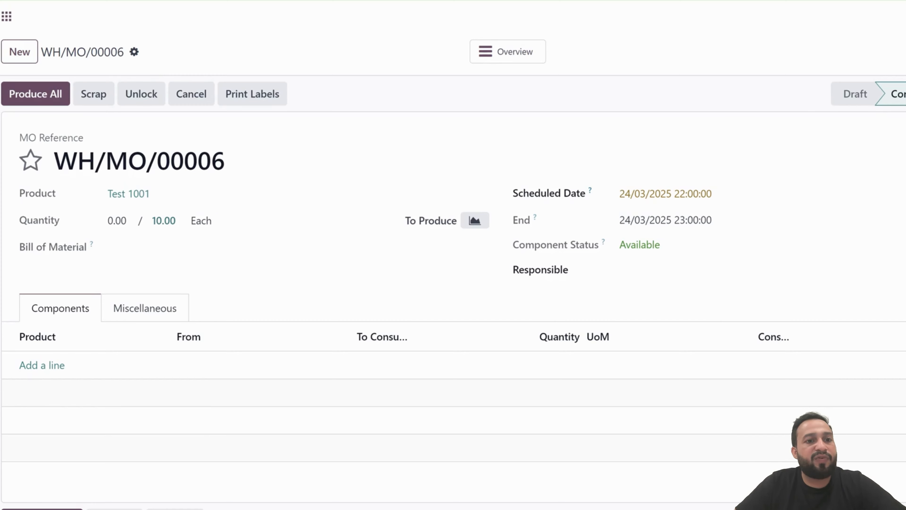
Produce all of the manufacturing order, confirming without components, and open its product moves
left_click(35, 94)
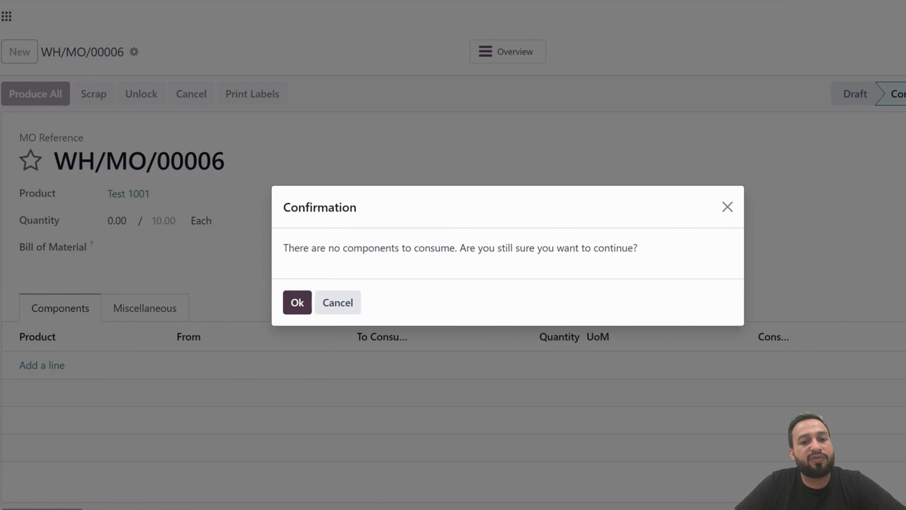
left_click(297, 302)
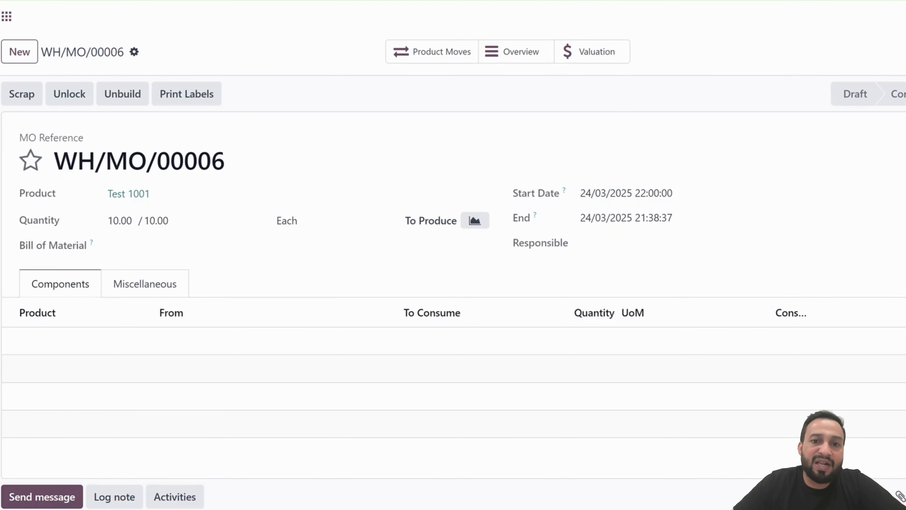
left_click(432, 52)
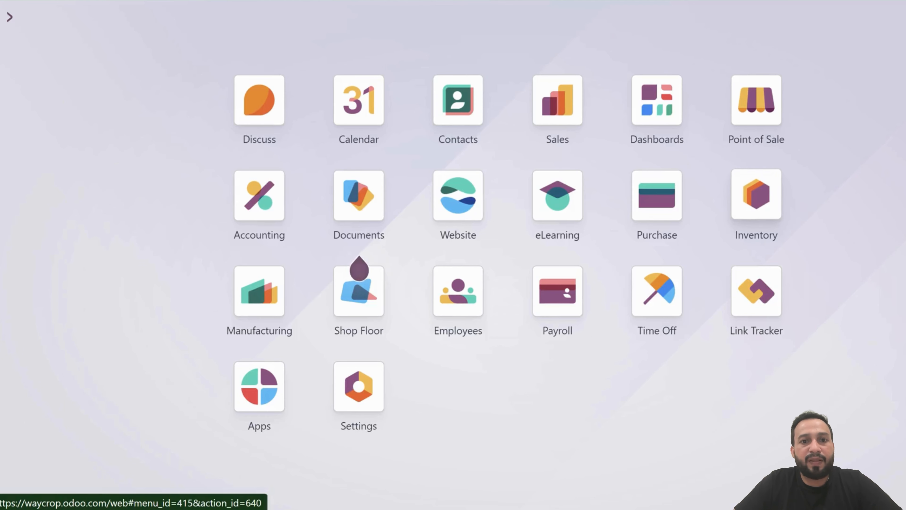
Return to Inventory routes and reopen the Internal transfer Automation route's Pull & Push rule to review it
left_click(756, 194)
left_click(358, 17)
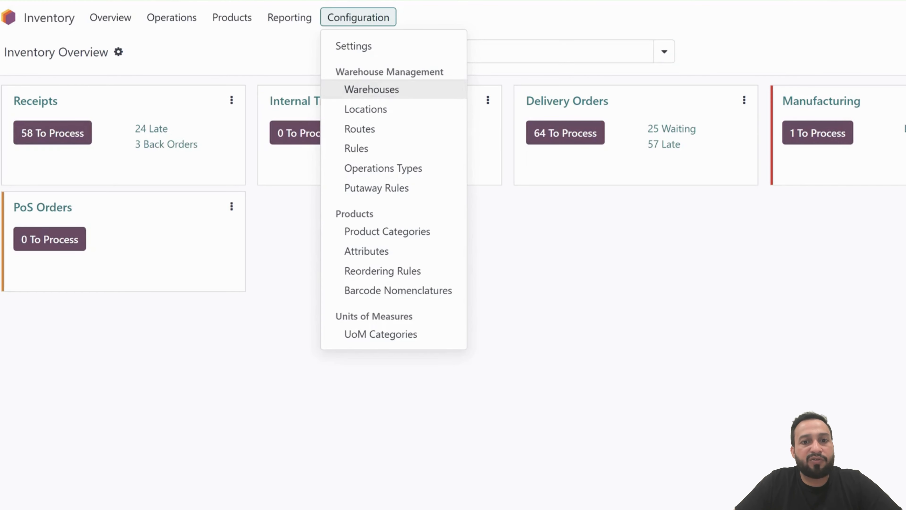
left_click(359, 129)
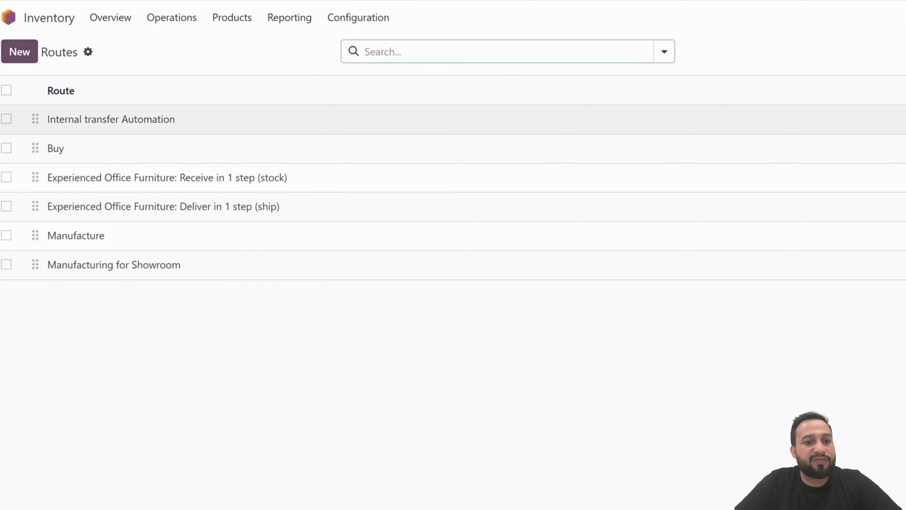
left_click(111, 119)
left_click(299, 423)
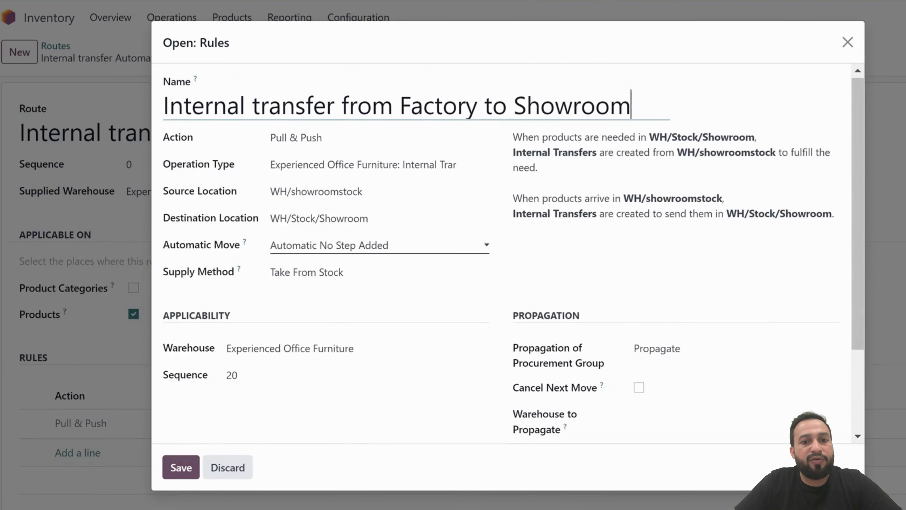
scroll(367, 241, "down", 3)
scroll(367, 228, "up", 3)
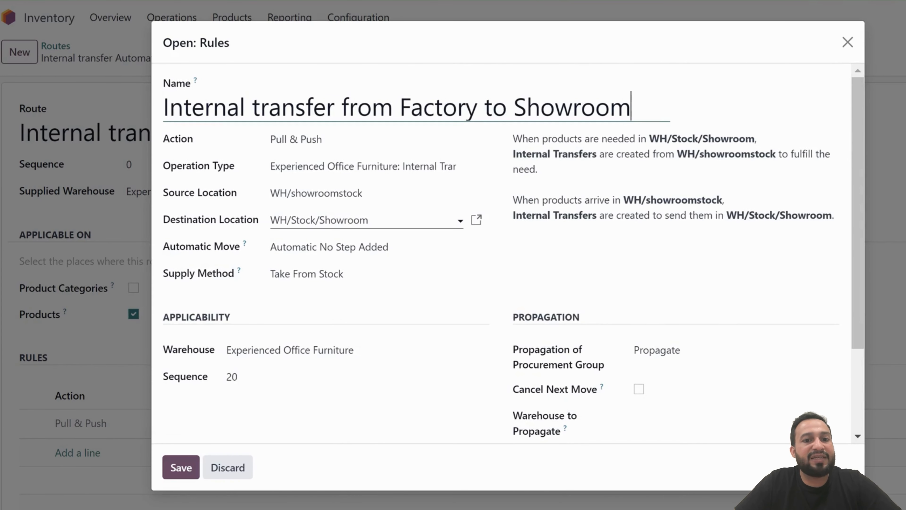